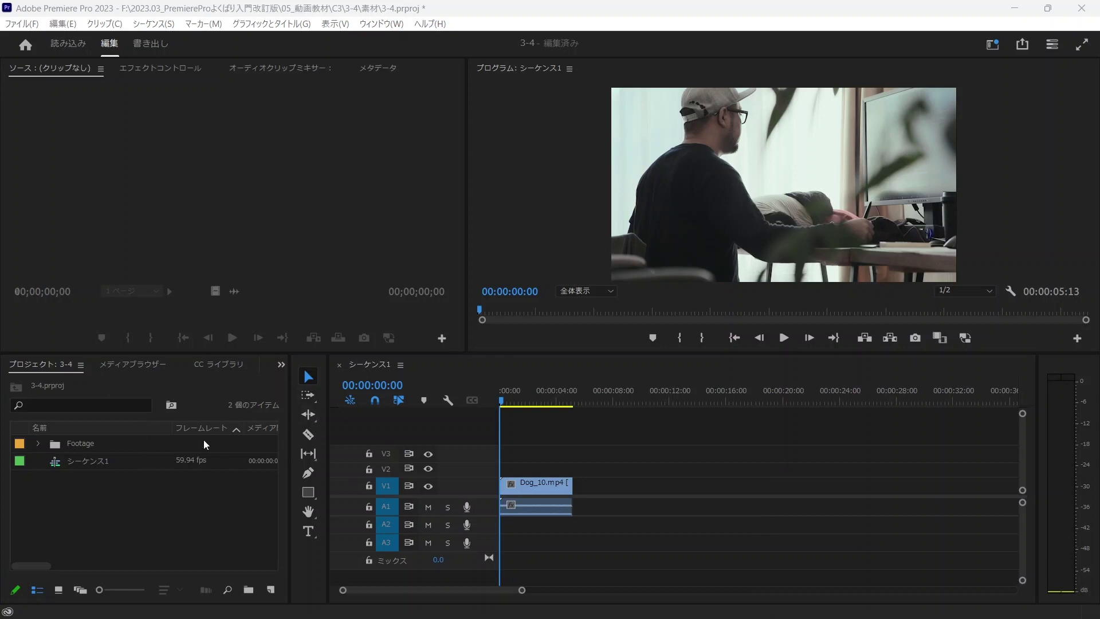
Expand the Footage bin and load Dog_10.mp4 into the Source Monitor
left_click(39, 444)
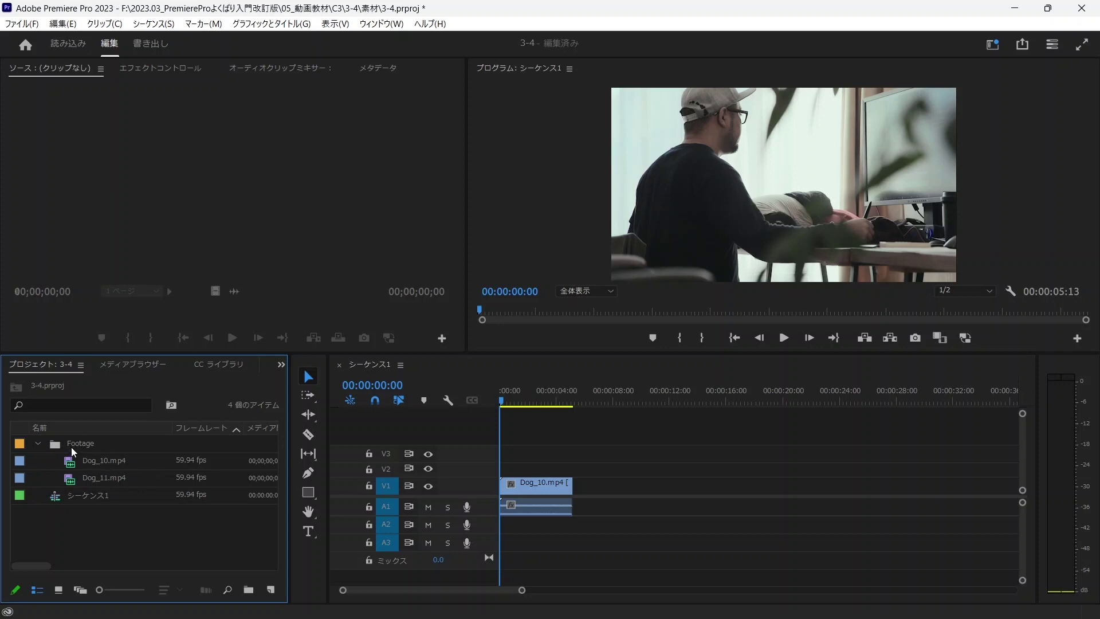
double_click(90, 456)
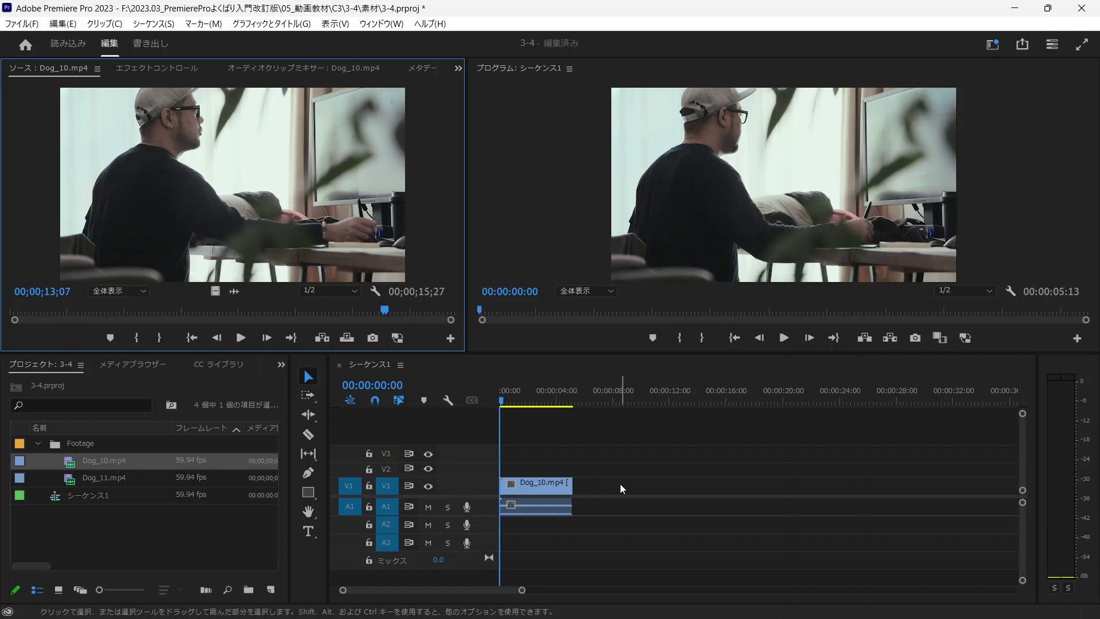
left_click(162, 523)
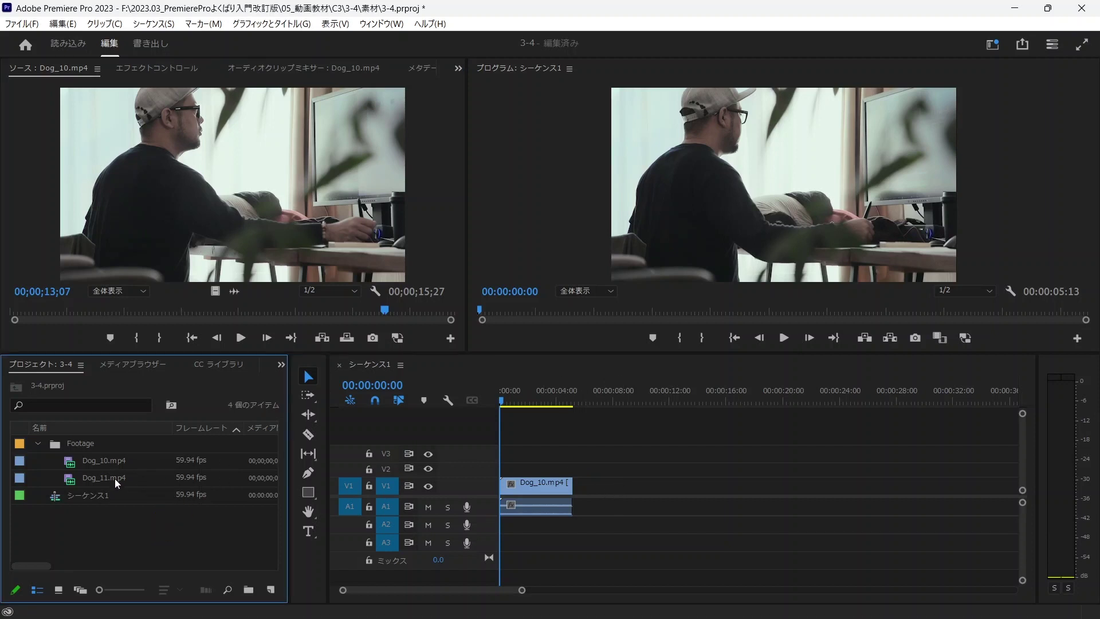
mouse_move(117, 483)
left_mouse_down()
mouse_move(592, 444)
mouse_move(579, 488)
left_mouse_up()
left_click(622, 401)
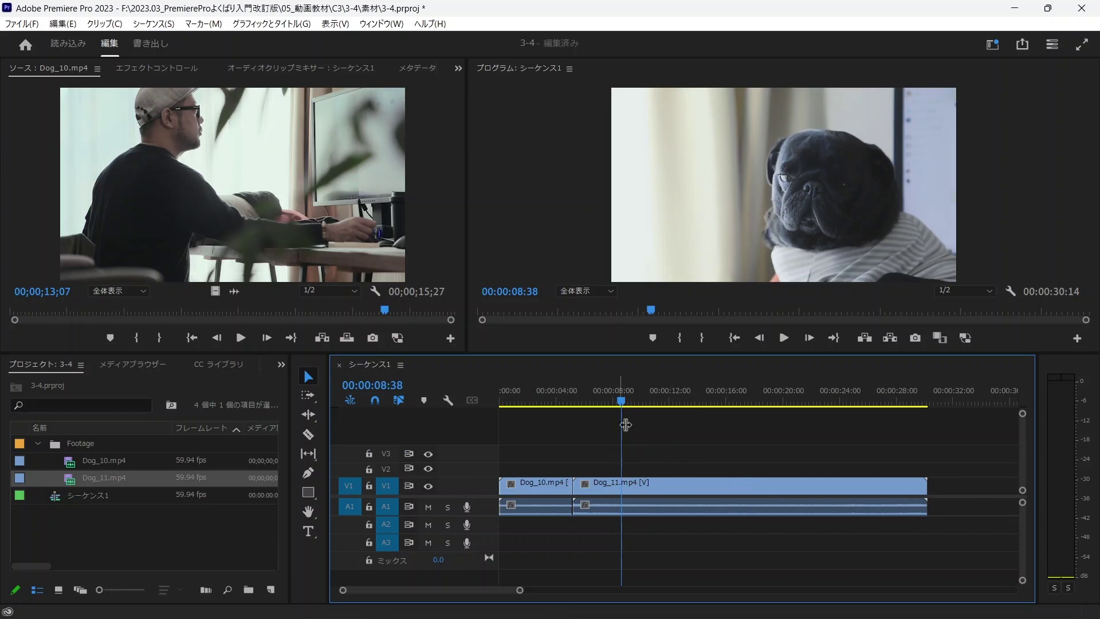
left_click_drag(725, 452, 701, 515)
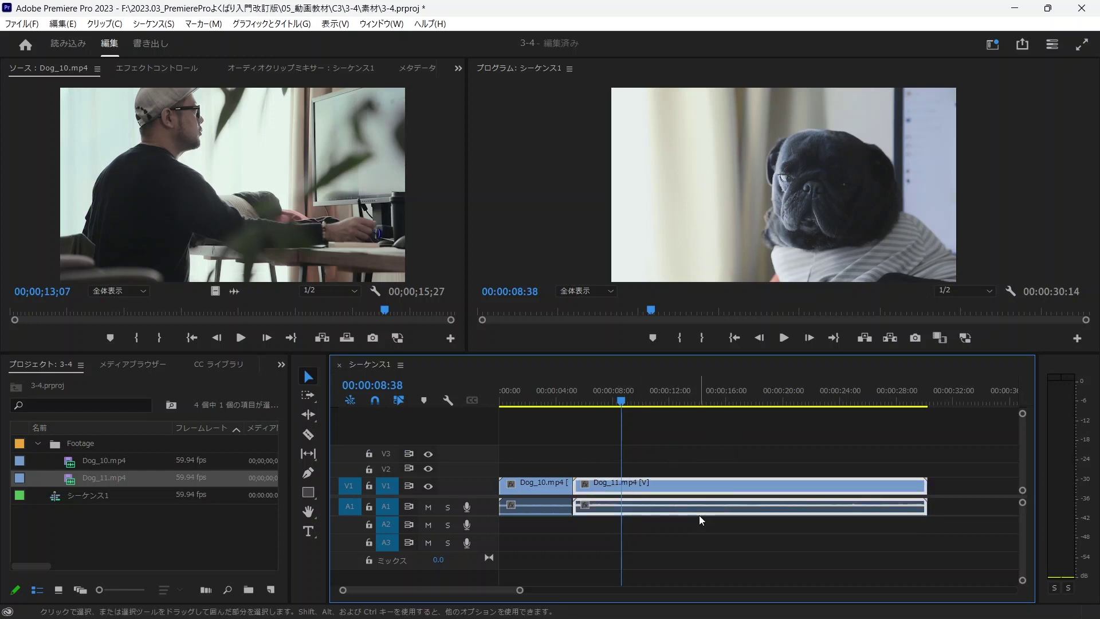
key("Delete")
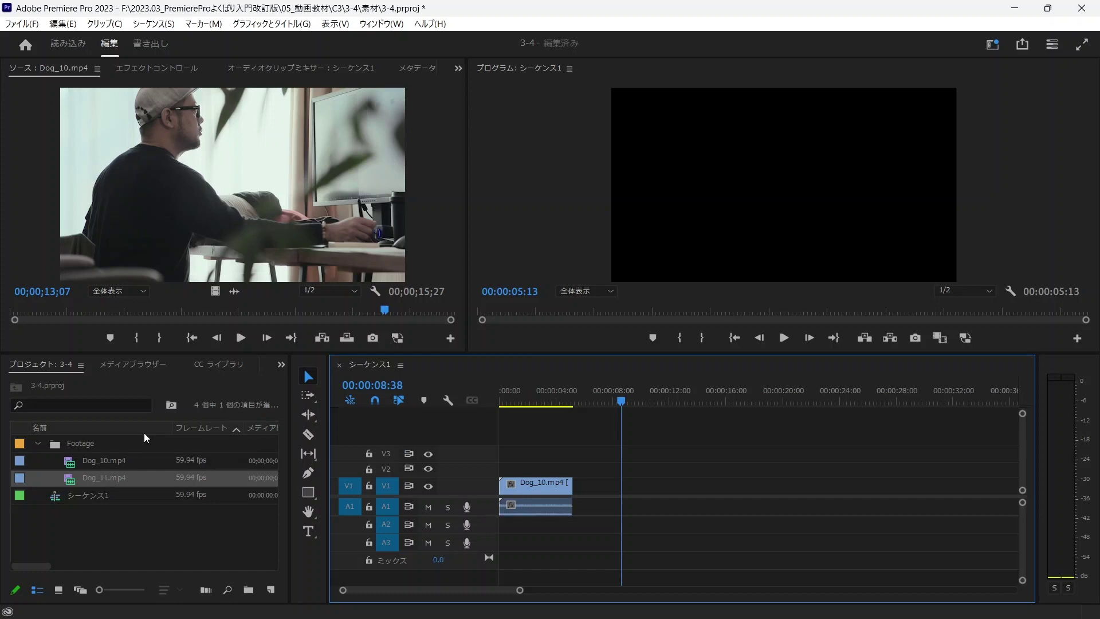
Load Dog_11.mp4 into the Source Monitor and scrub its preview to around five seconds
left_click(102, 515)
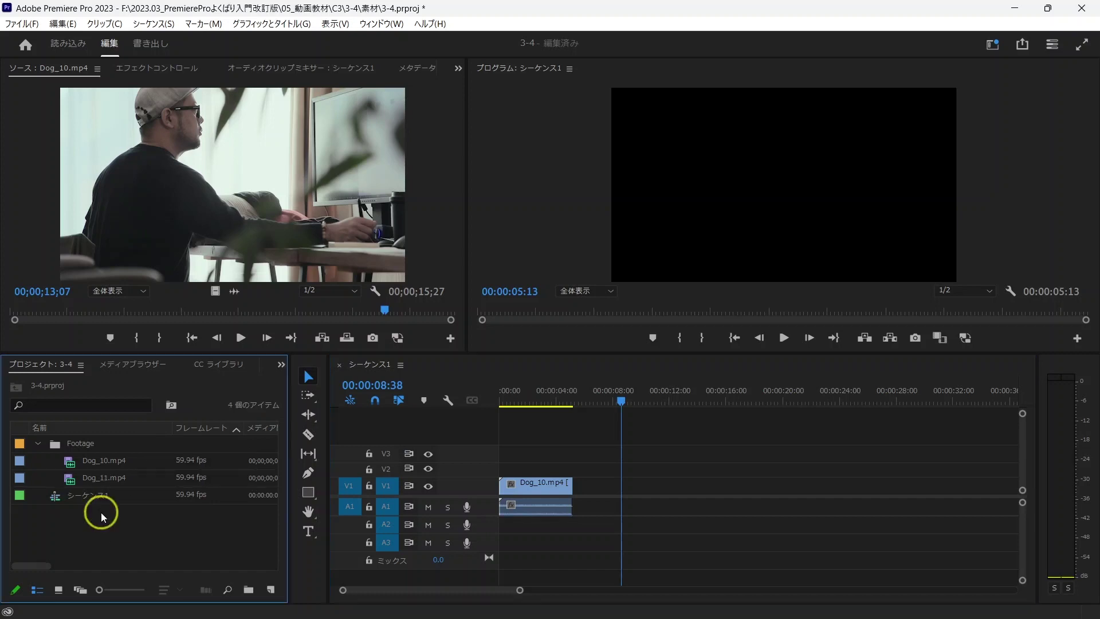
double_click(111, 479)
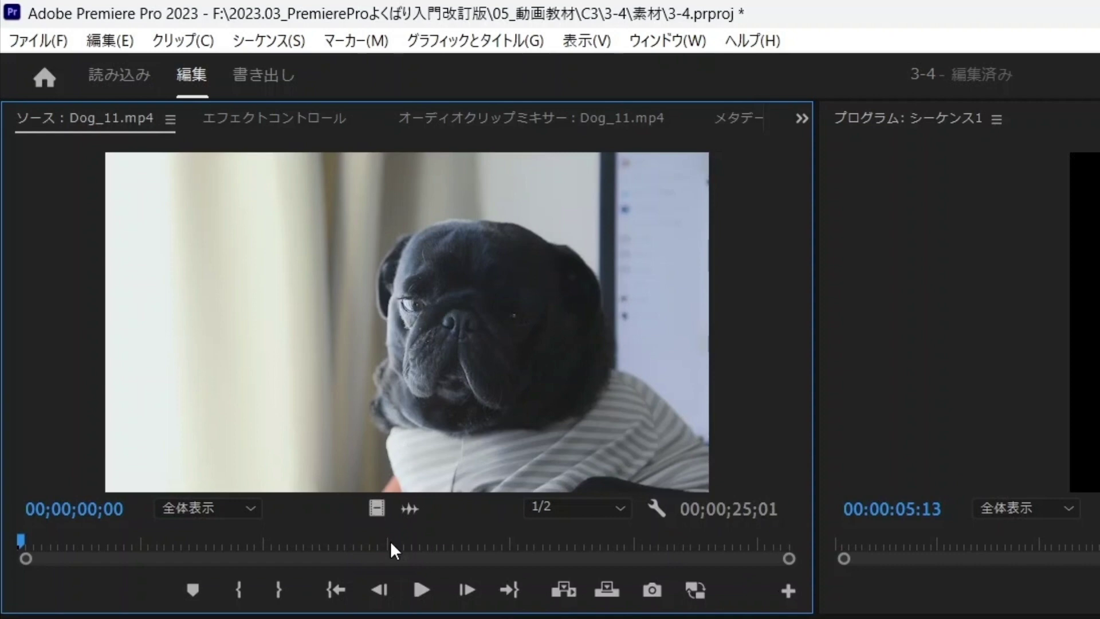
left_click(391, 541)
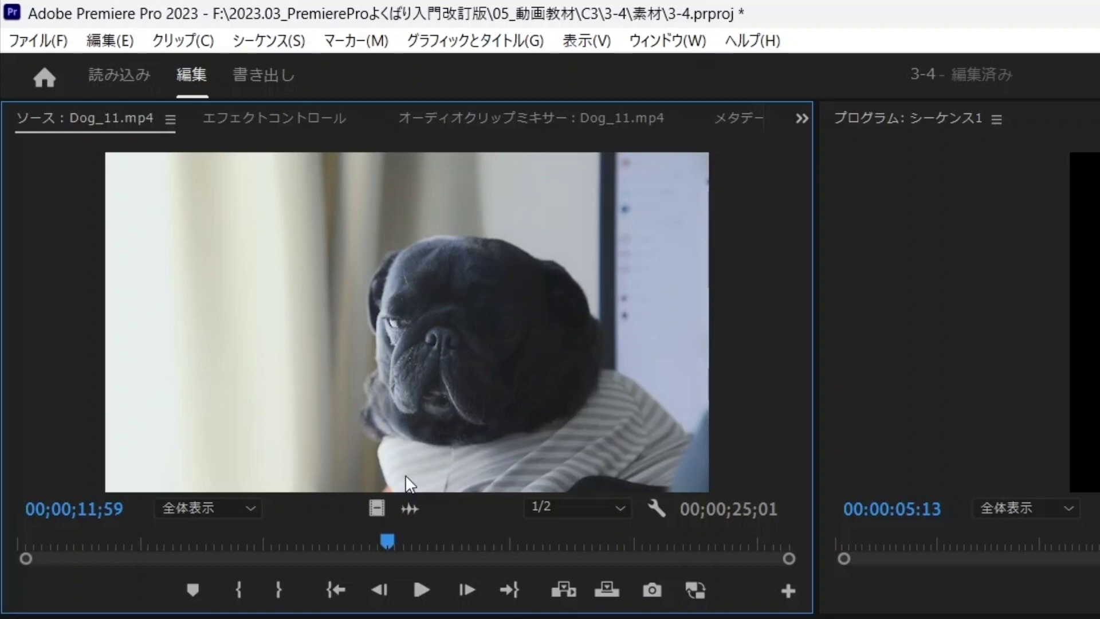
left_click(147, 542)
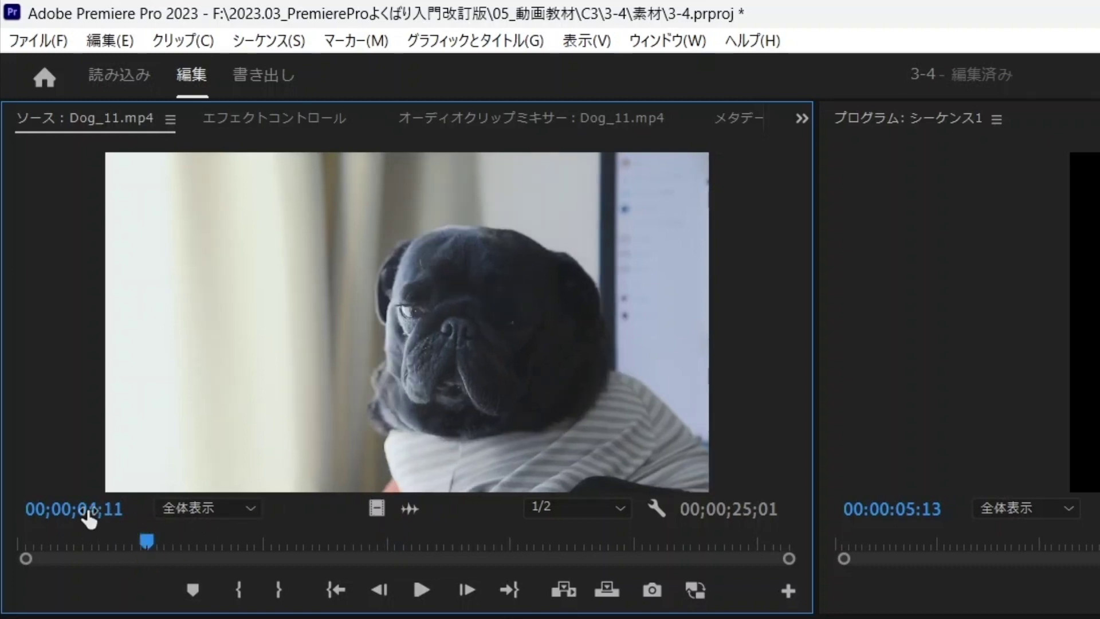
left_click(159, 537)
left_click_drag(161, 539, 203, 536)
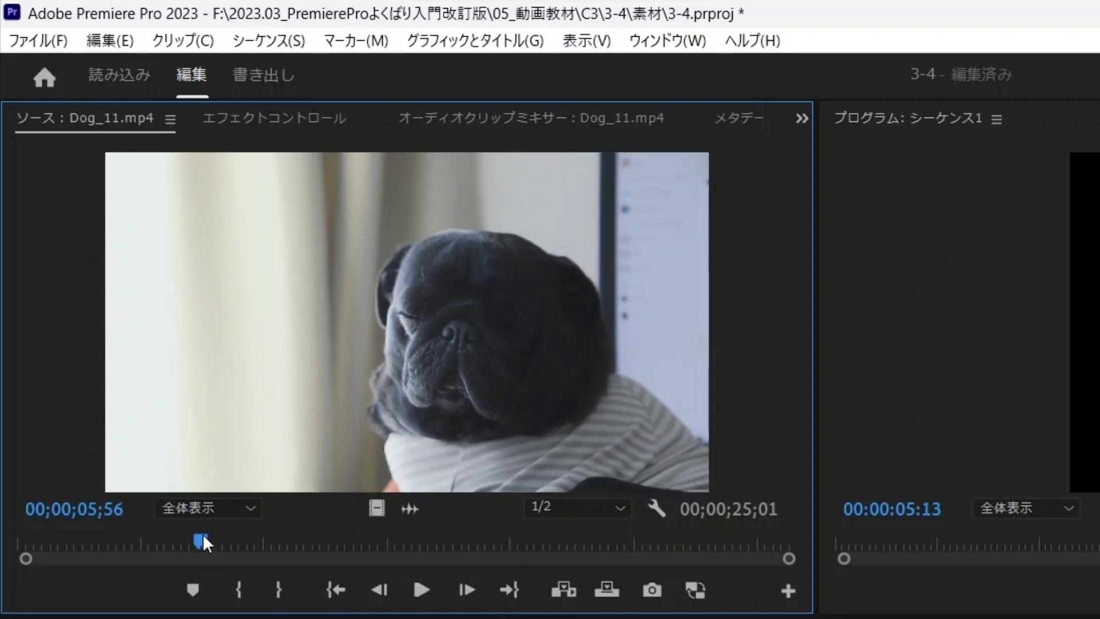
left_click_drag(203, 539, 202, 539)
Enter source time 600 to jump Dog_11's preview to 00;00;06;00
left_click(109, 510)
type("6")
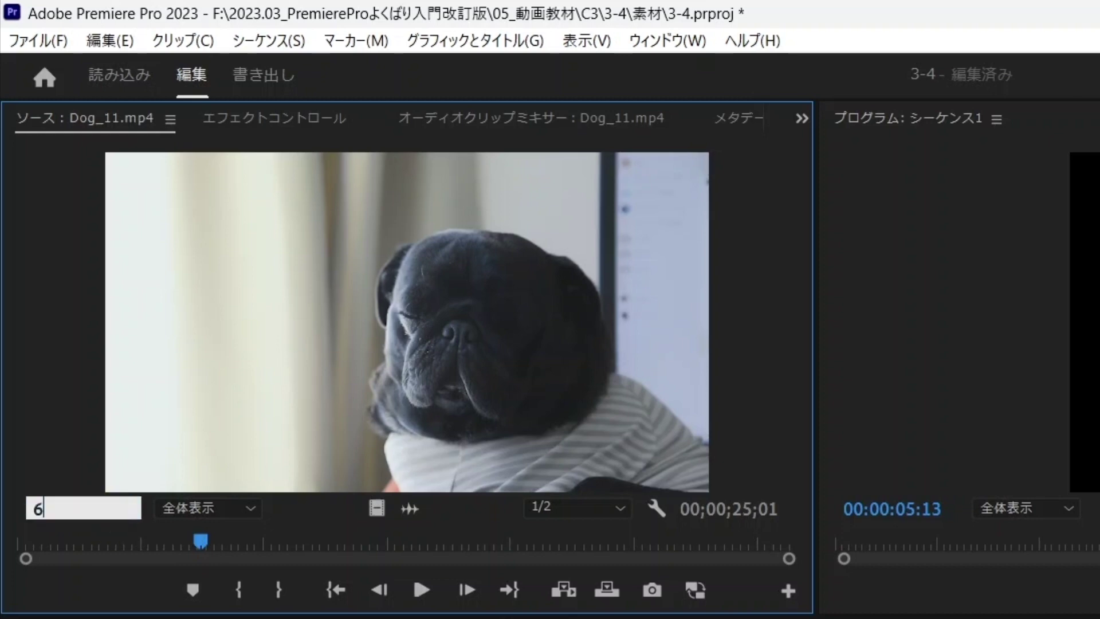
type("00")
key("Return")
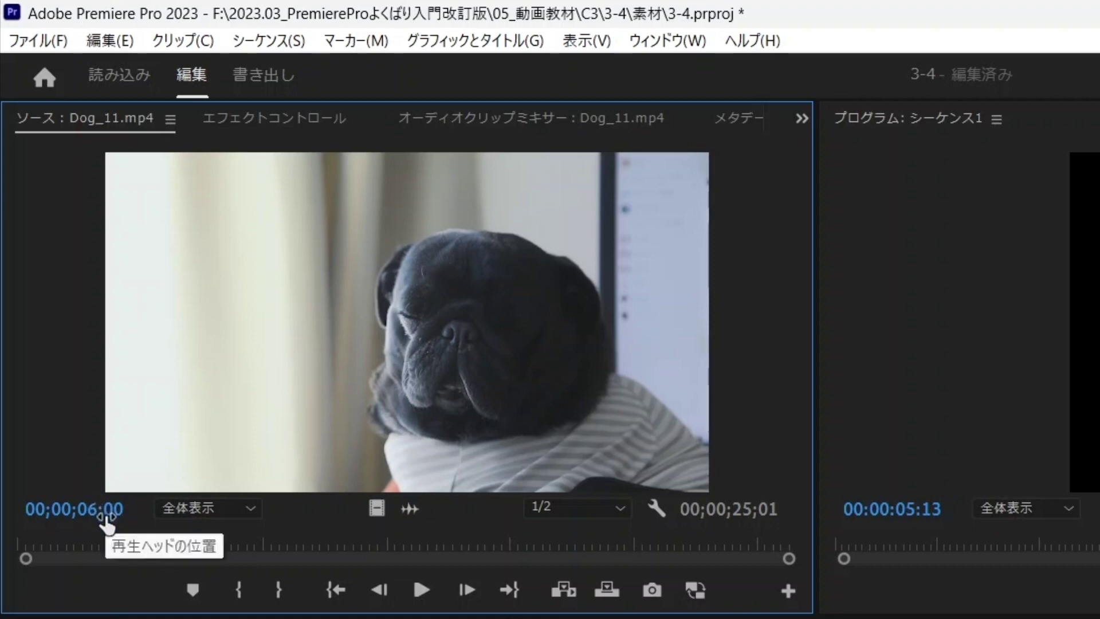
left_click_drag(207, 542, 205, 547)
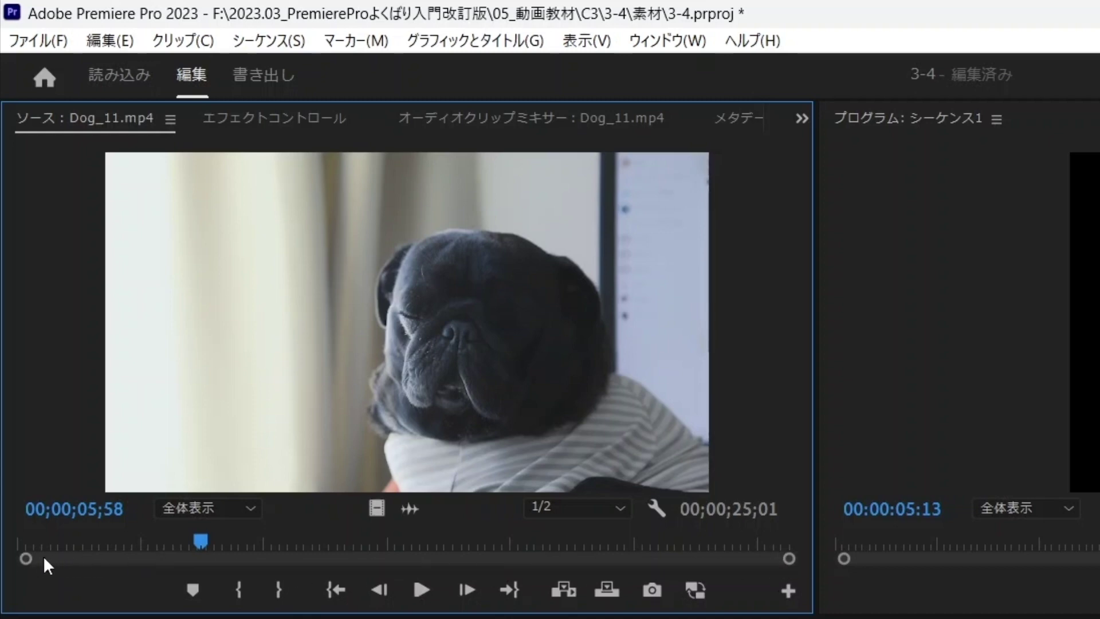
left_click_drag(25, 560, 154, 571)
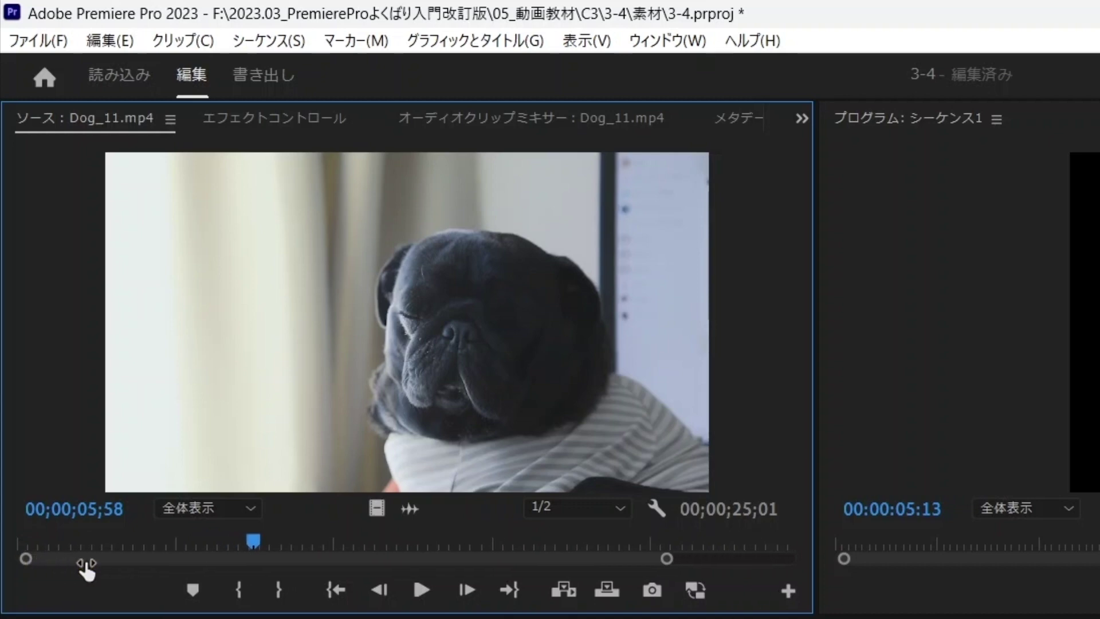
mouse_move(86, 561)
left_mouse_down()
mouse_move(187, 568)
mouse_move(175, 565)
left_mouse_up()
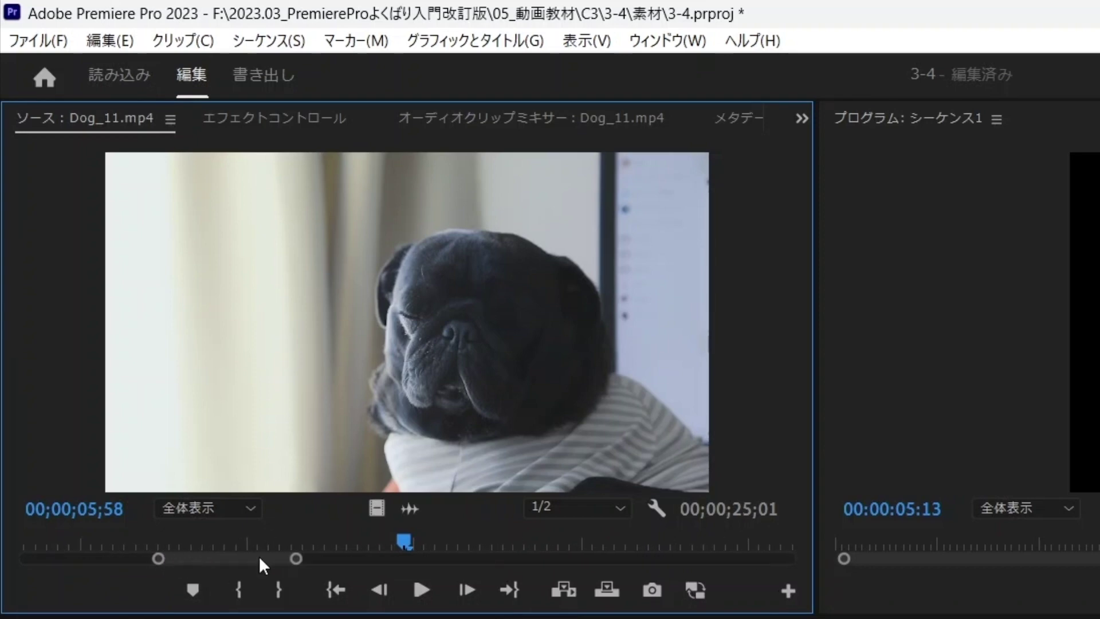
left_click_drag(377, 541, 422, 547)
left_click_drag(297, 559, 603, 579)
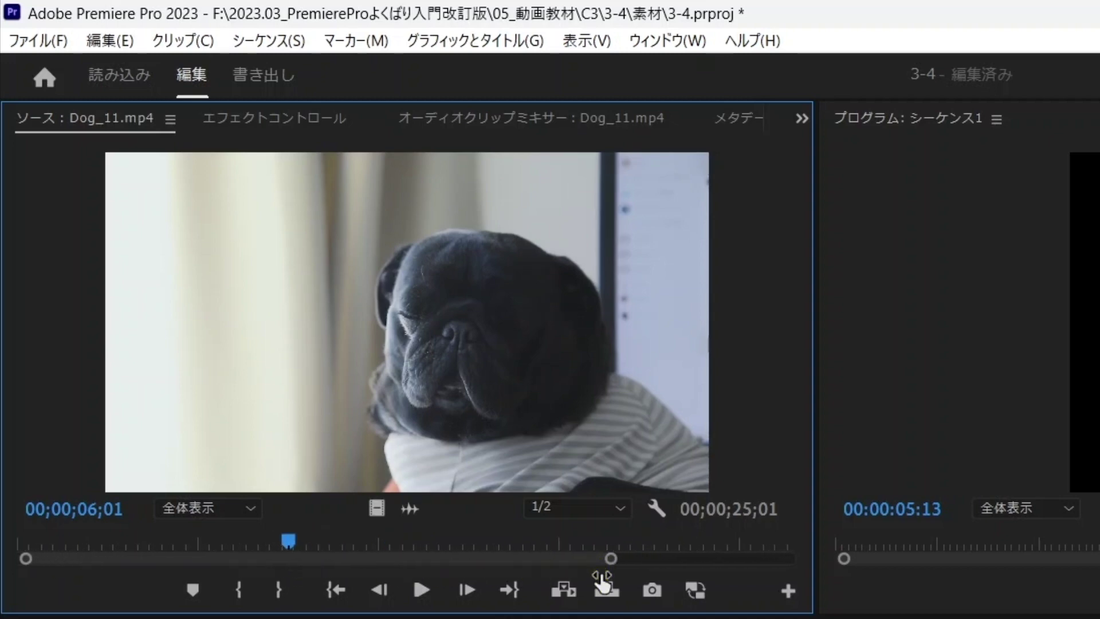
left_click_drag(283, 540, 288, 539)
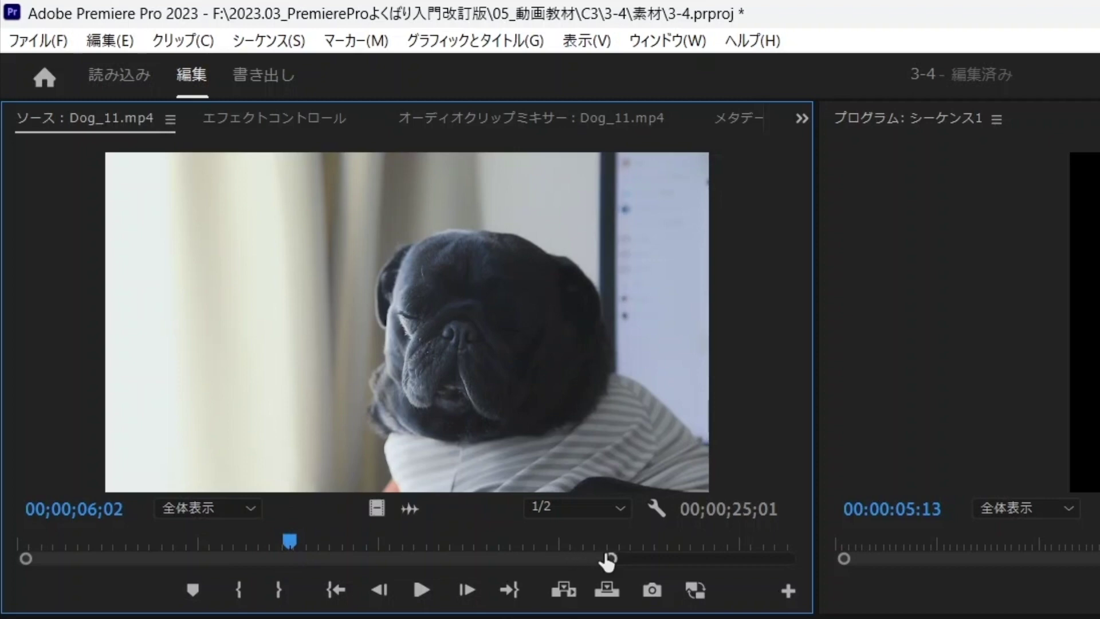
mouse_move(610, 558)
left_mouse_down()
mouse_move(367, 561)
mouse_move(384, 537)
left_mouse_up()
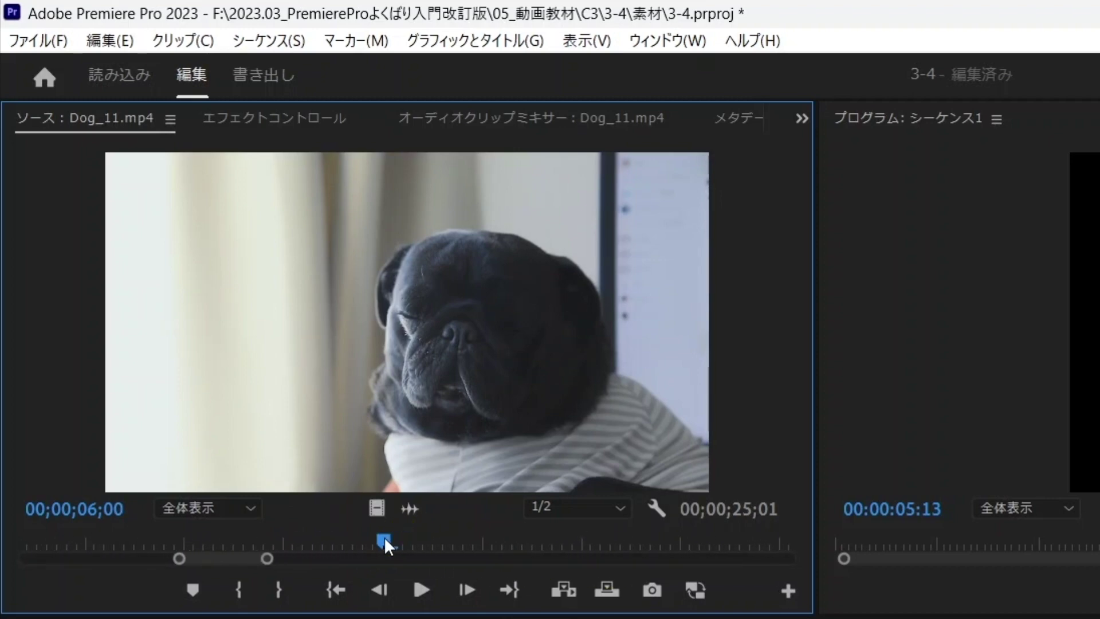
left_click_drag(267, 560, 789, 562)
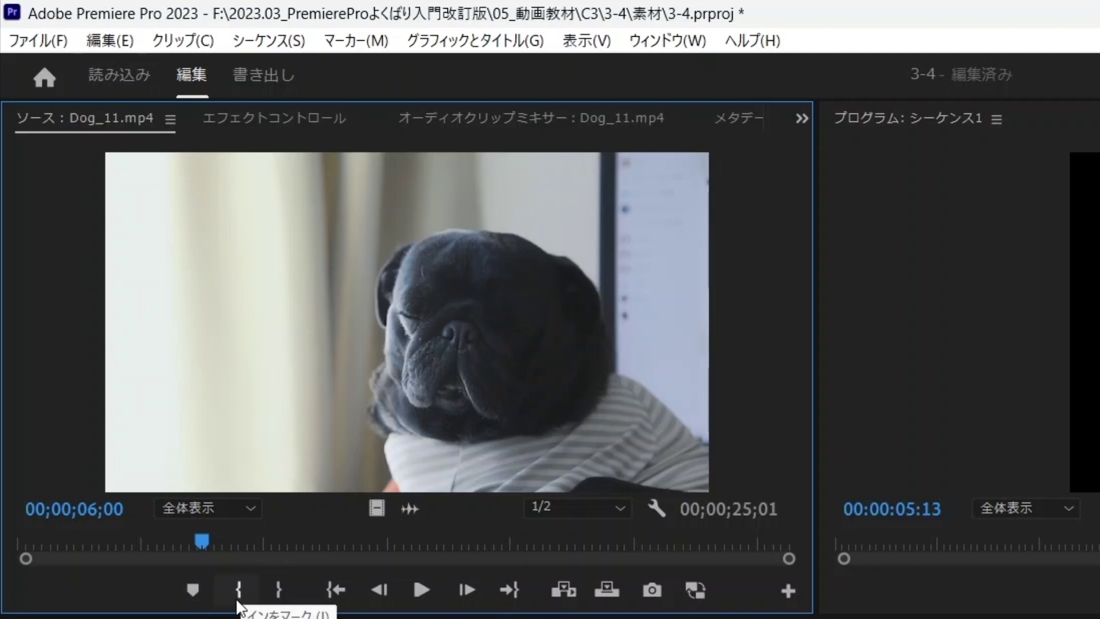
Try trial In points on Dog_11 at 4;30, 2;58, 5;00 and 6;06
left_click(237, 600)
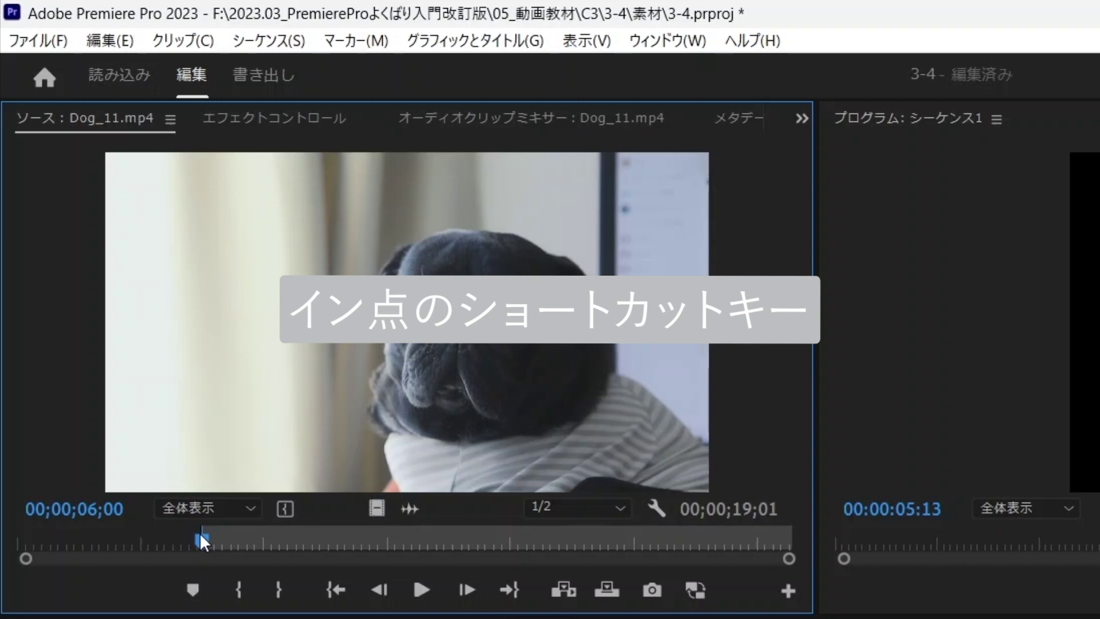
left_click(159, 537)
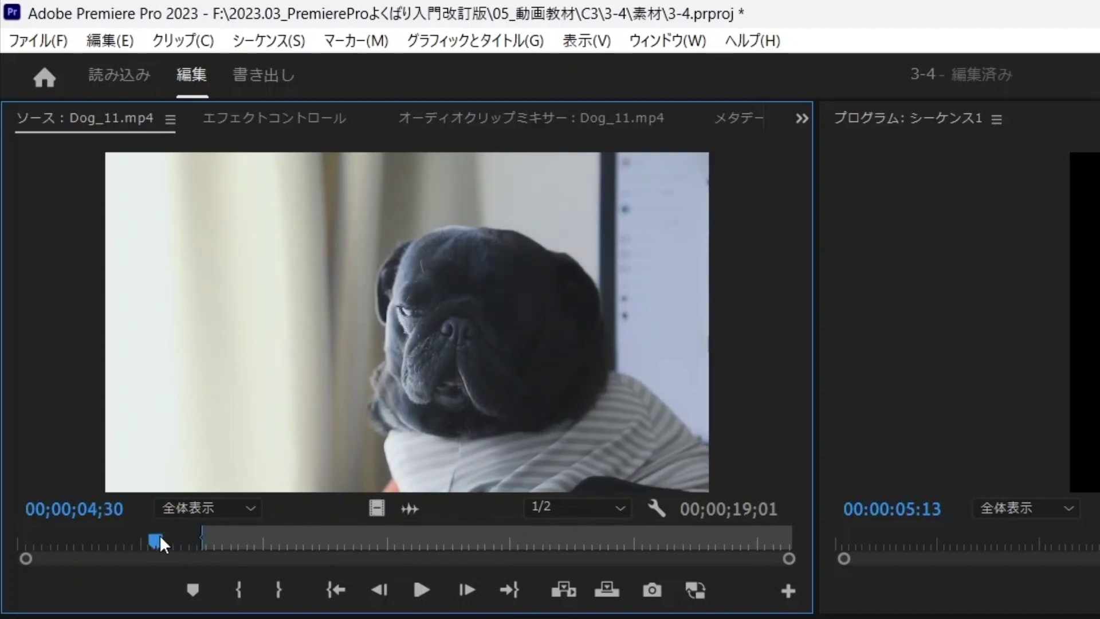
key("i")
left_click(112, 542)
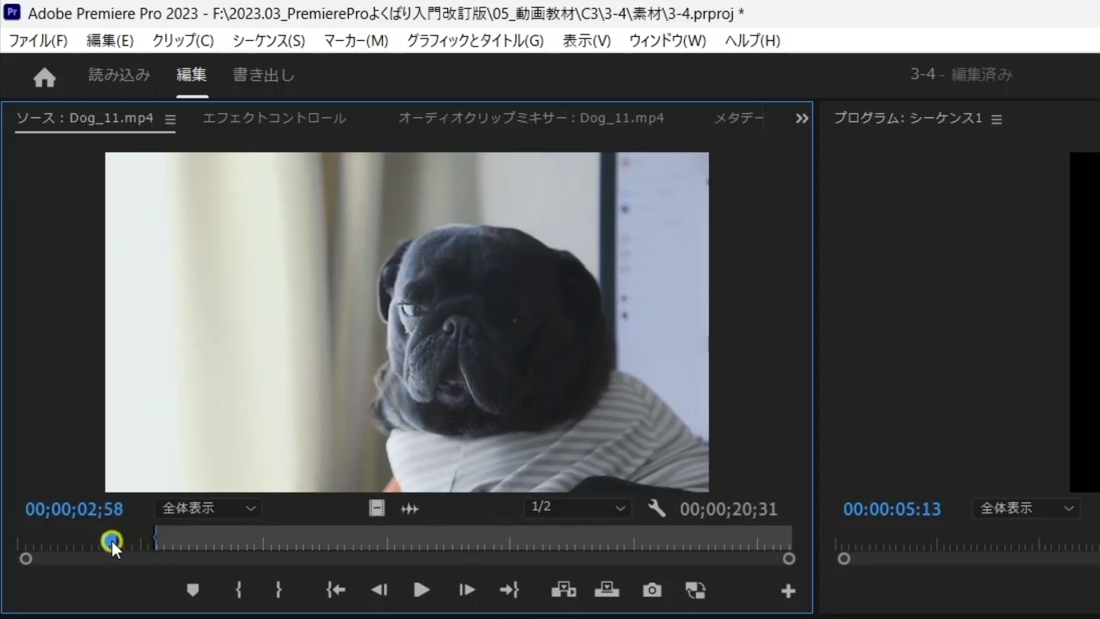
key("i")
left_click(176, 544)
key("i")
left_click(207, 535)
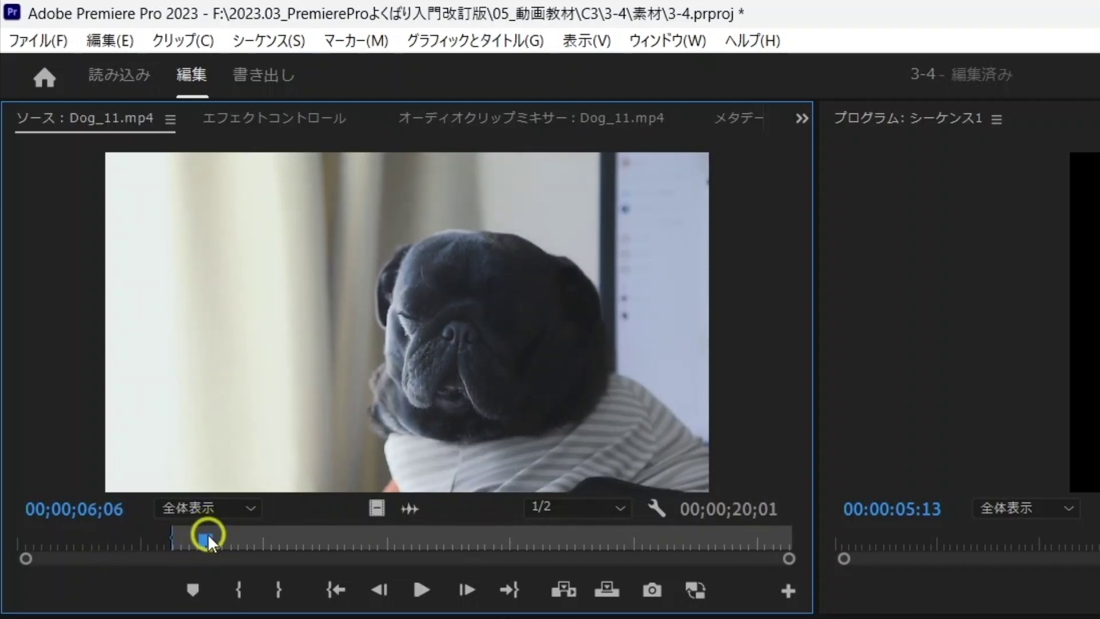
key("i")
Jump to 00;00;06;00 with typed time 600 and mark Dog_11's In point there
left_click(117, 509)
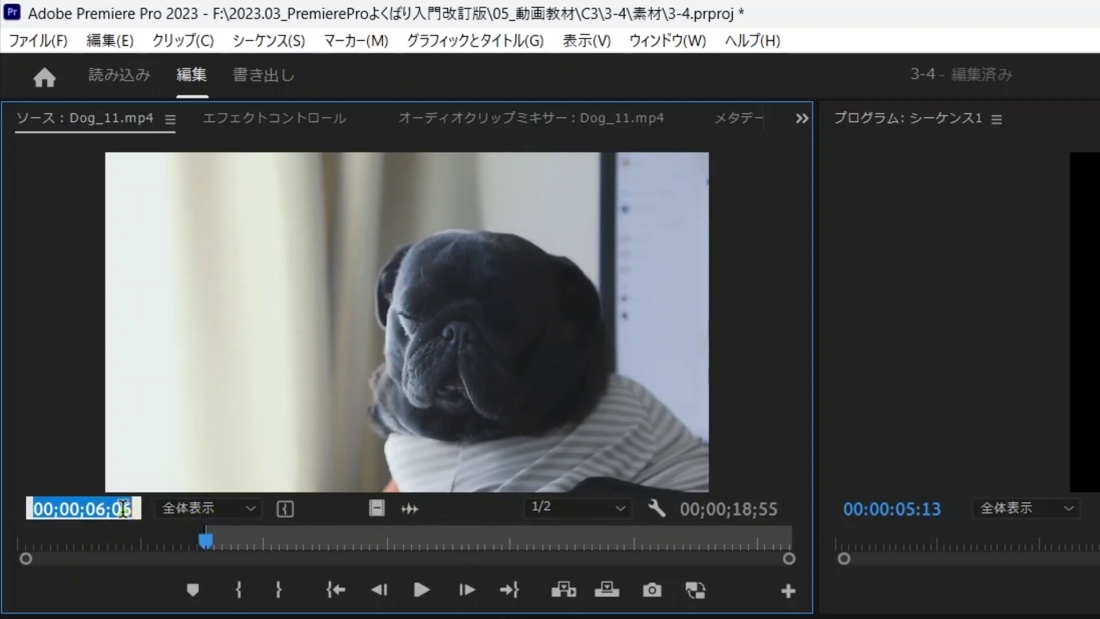
type("600")
key("Return")
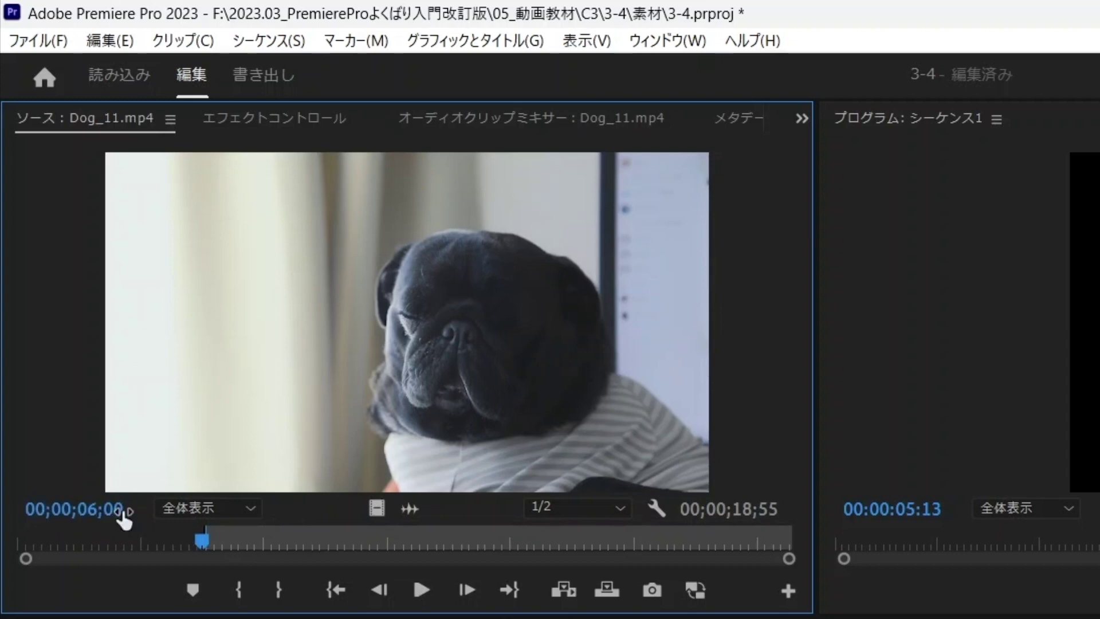
key("i")
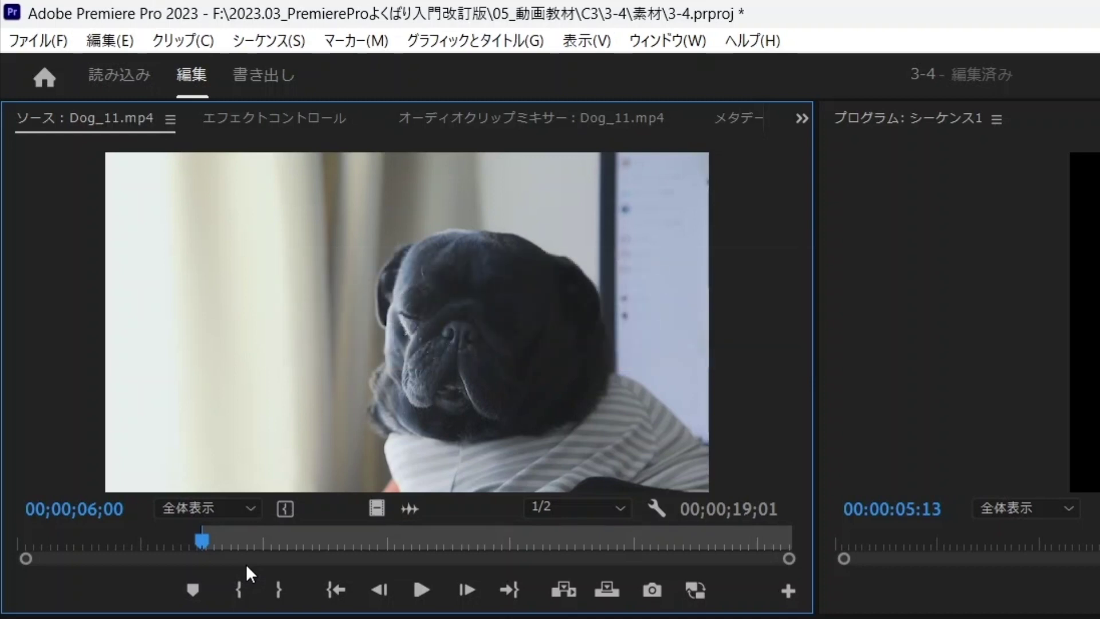
Mark Dog_11's Out point at 00;00;11;20, giving a 00;00;05;21 marked duration
left_click(109, 507)
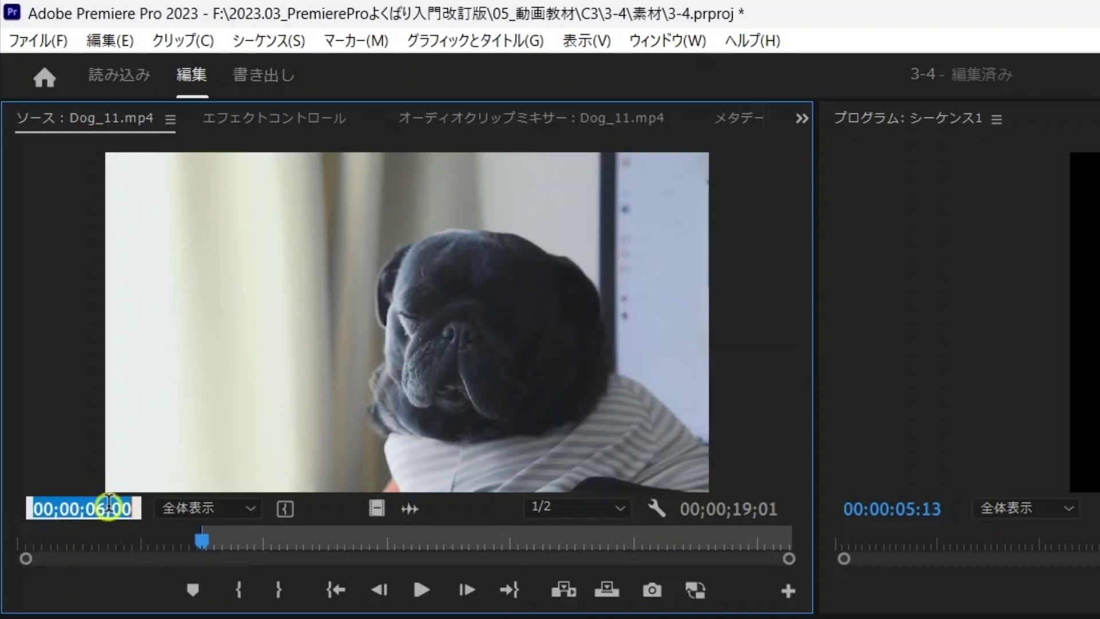
type("11;20")
key("Return")
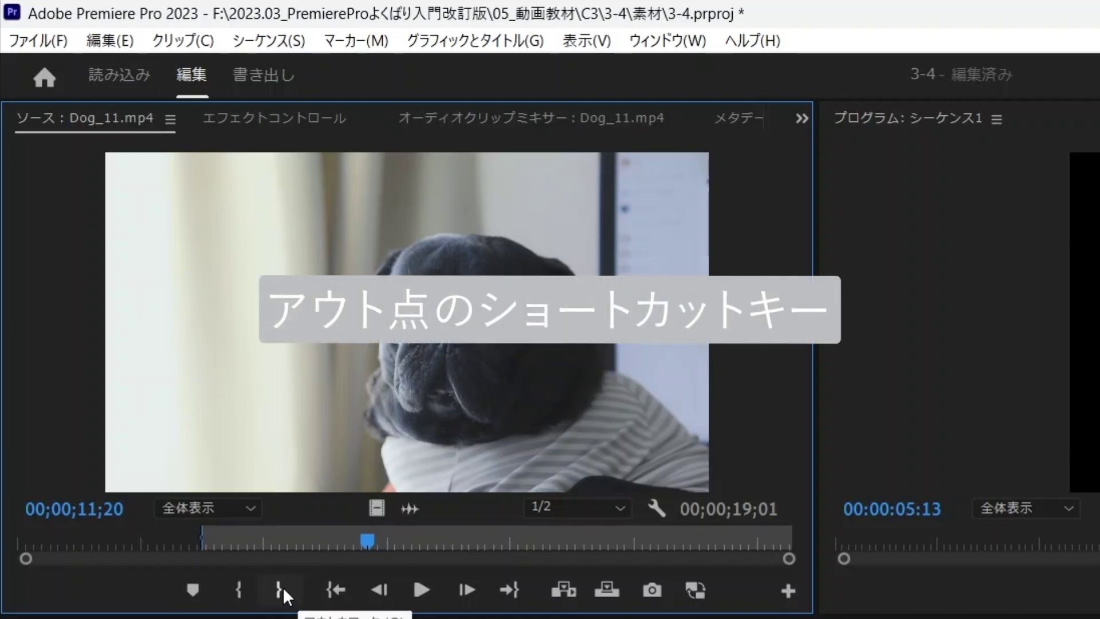
key("o")
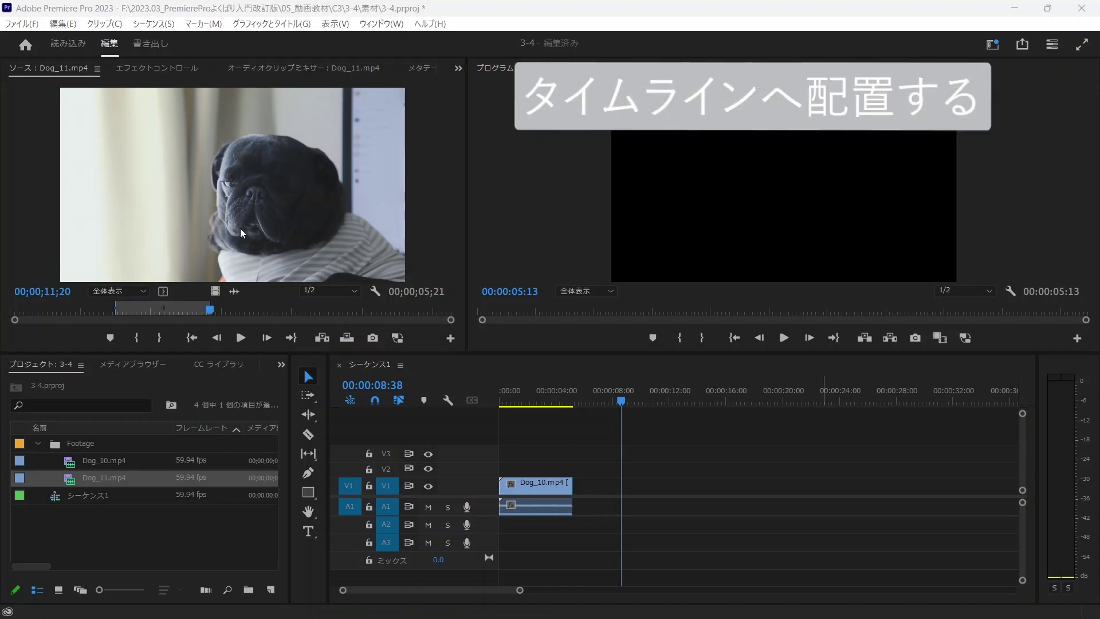
left_click(235, 227)
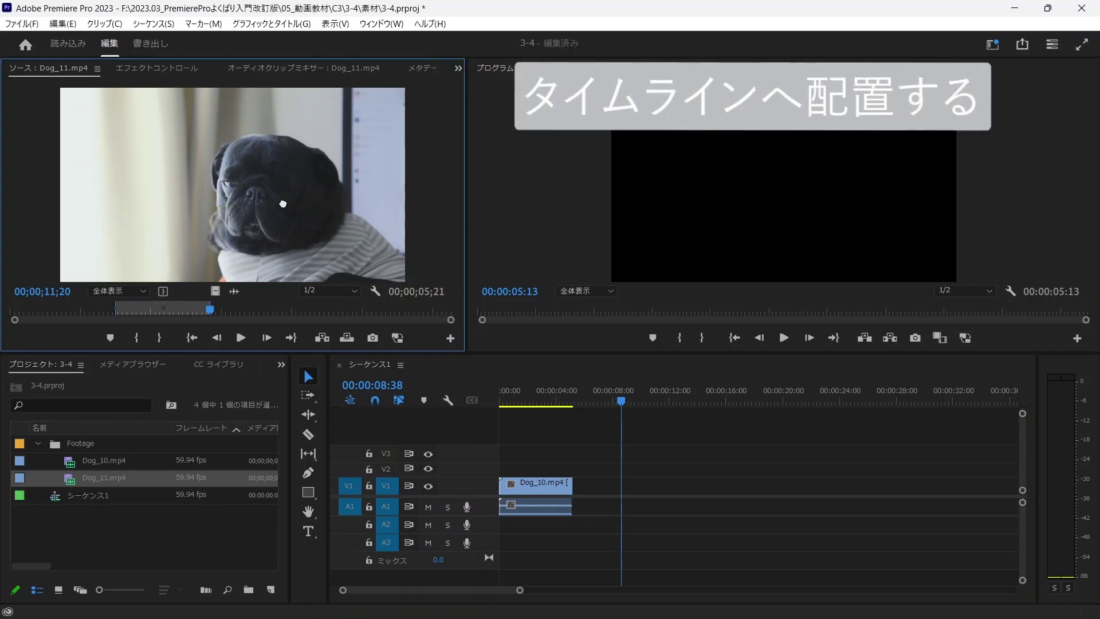
Drag Dog_11's marked range from the Source Monitor onto V1/A1 right after Dog_10
left_click(236, 191)
left_click_drag(355, 210, 594, 480)
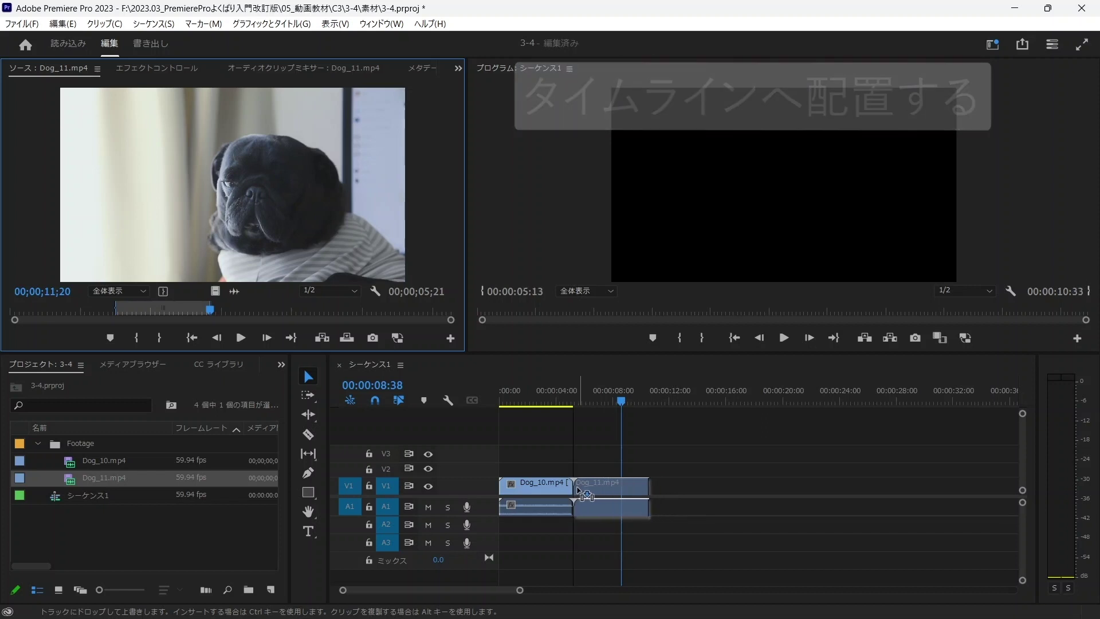
mouse_move(593, 480)
left_mouse_down()
mouse_move(573, 484)
mouse_move(585, 489)
left_mouse_up()
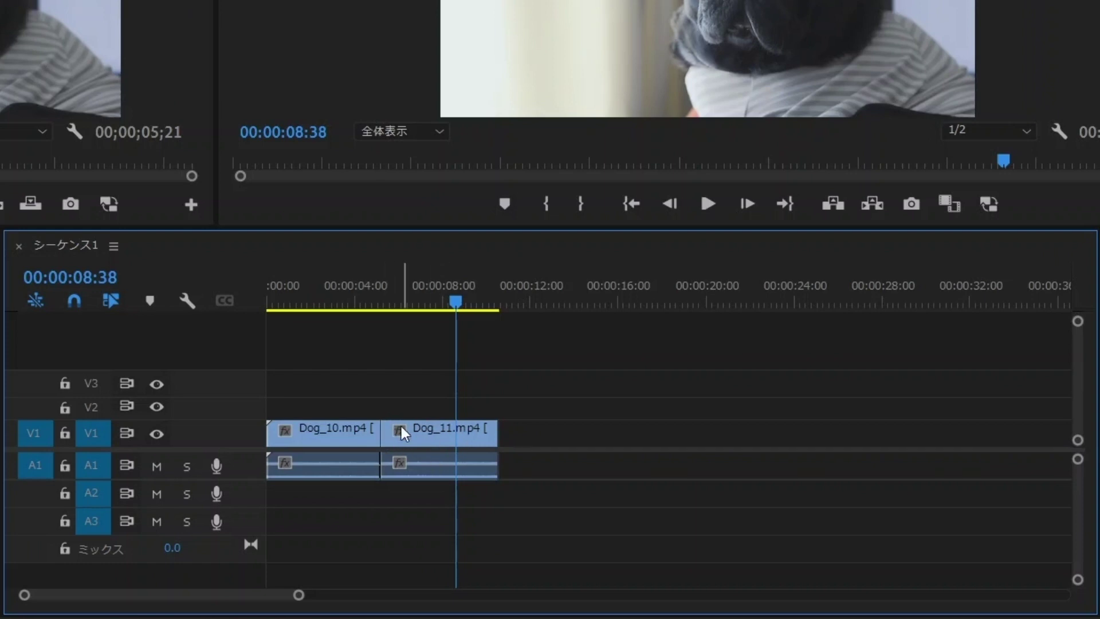
Nudge Dog_11 further right on V1/A1, then select Dog_10 and its start edit point
mouse_move(413, 429)
left_mouse_down()
mouse_move(466, 437)
mouse_move(453, 435)
left_mouse_up()
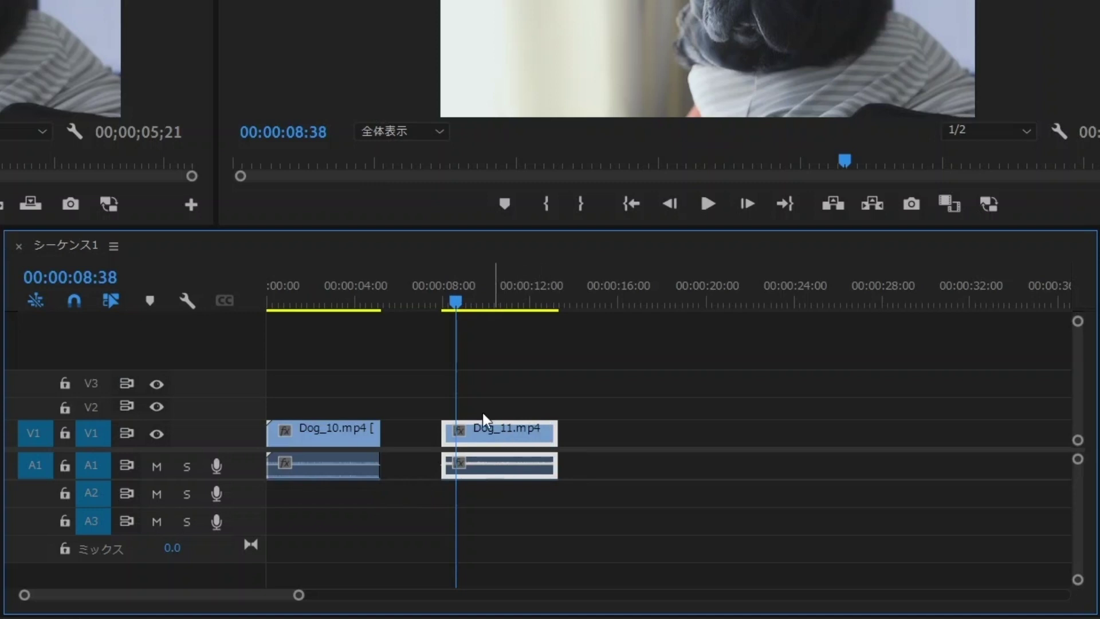
left_click(295, 299)
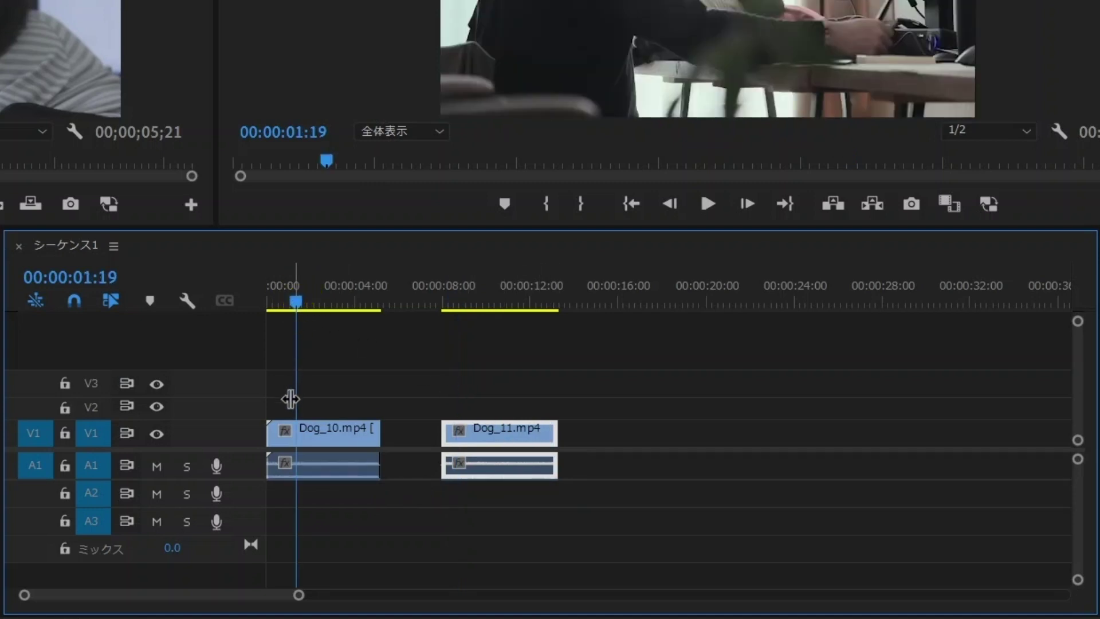
left_click(337, 435)
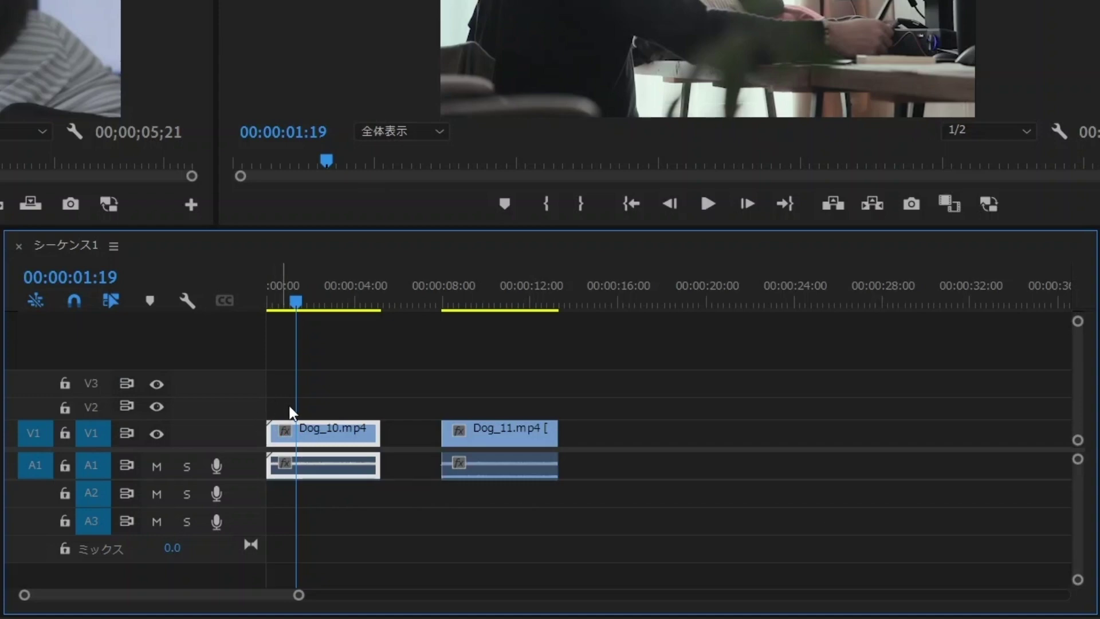
left_click(268, 430)
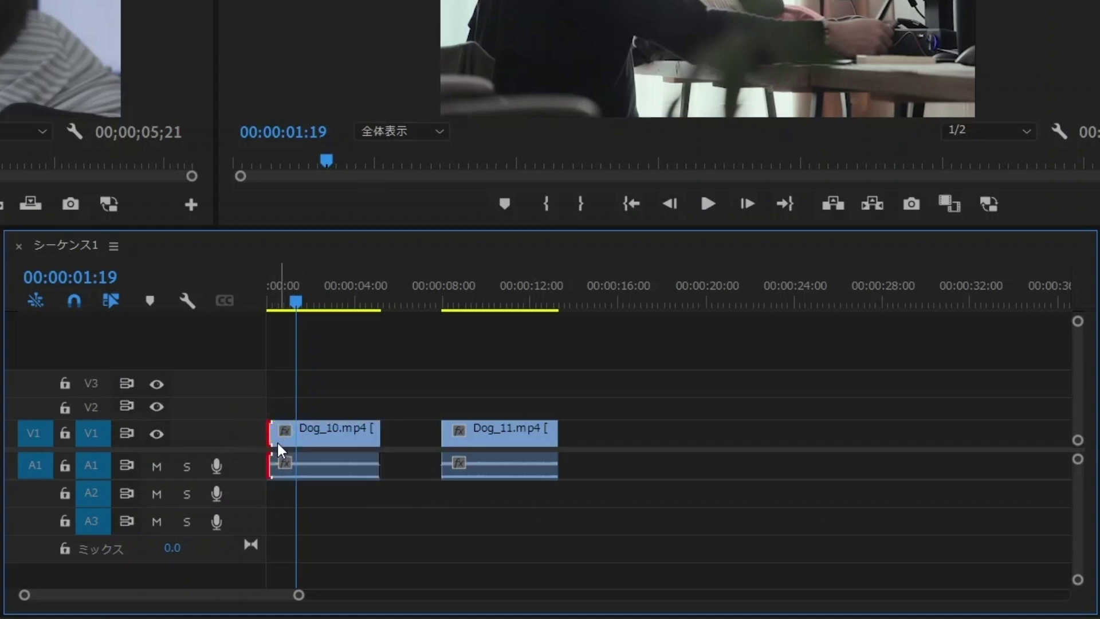
left_click(281, 434)
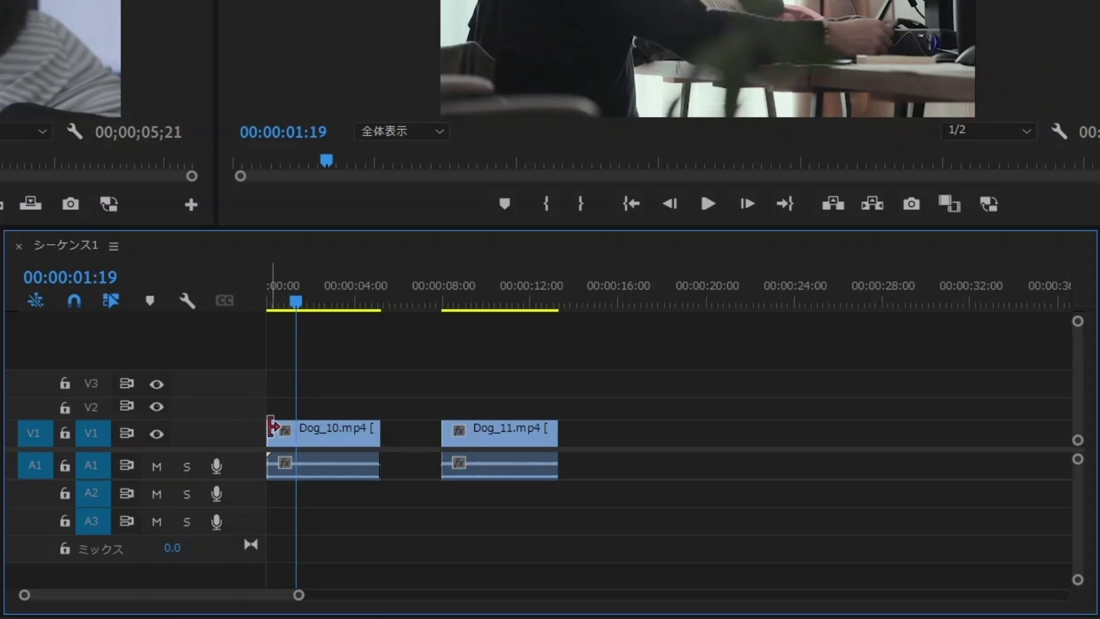
Move Dog_11 to about 00:00:24 and trim Dog_10's end back to about five seconds
left_click_drag(479, 442, 448, 417)
left_click_drag(378, 433, 714, 444)
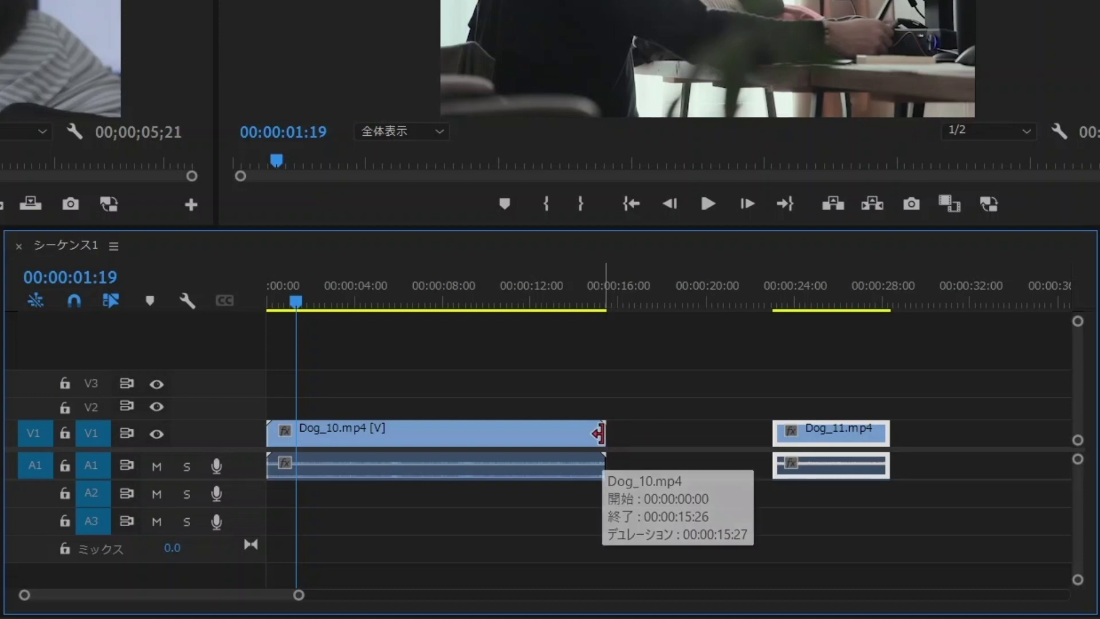
left_click_drag(598, 434, 379, 433)
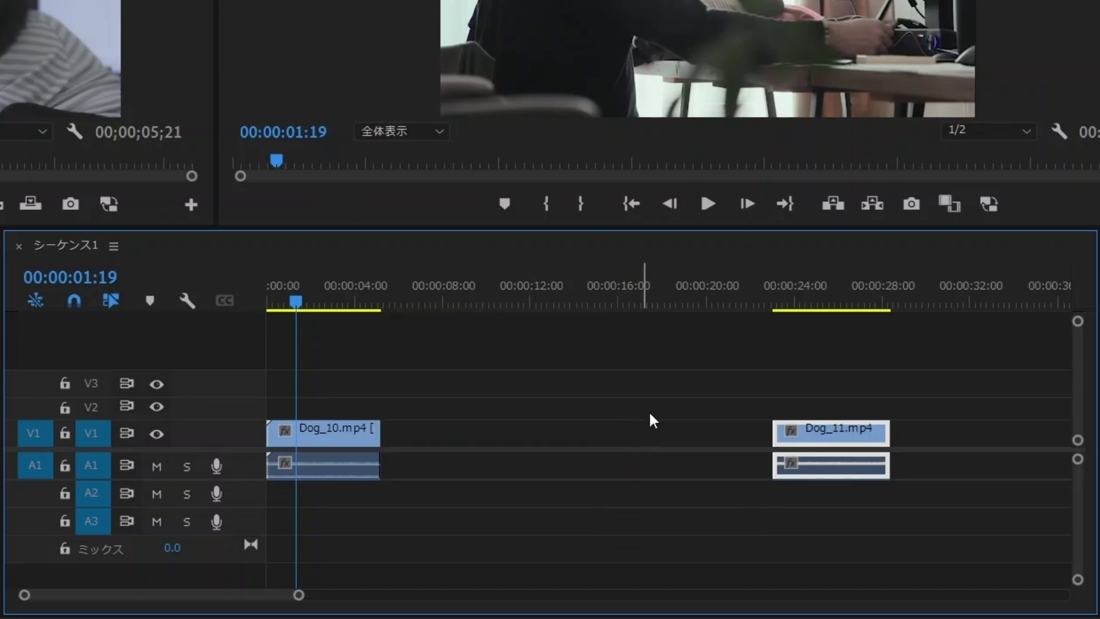
left_click(823, 369)
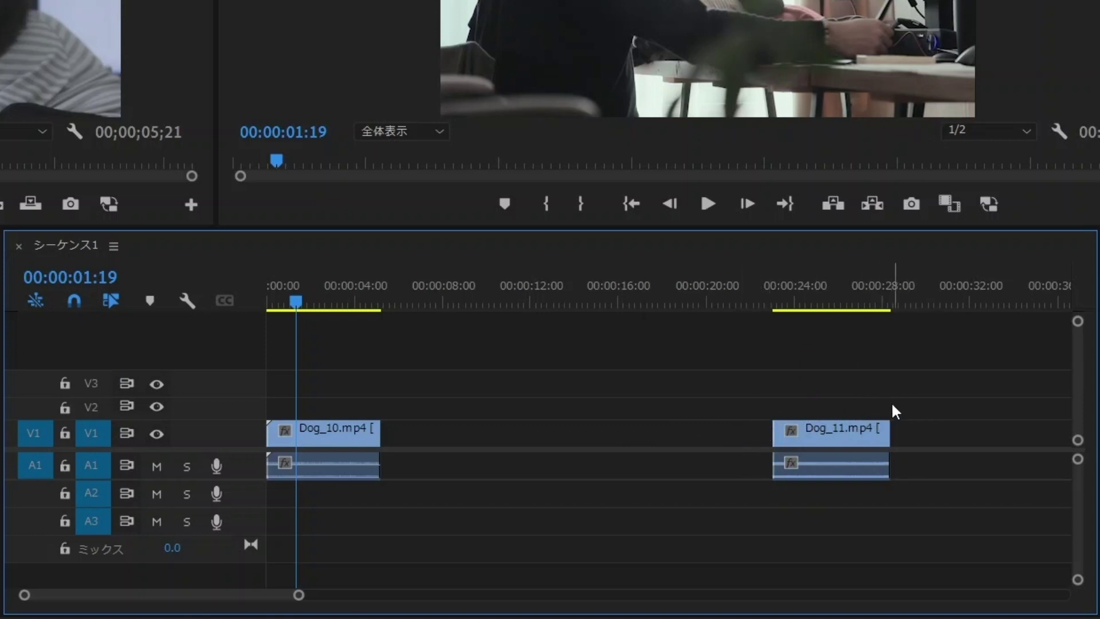
Delete the empty gap so Dog_11 butts against Dog_10, making a 00:00:10:34 sequence
left_click(658, 433)
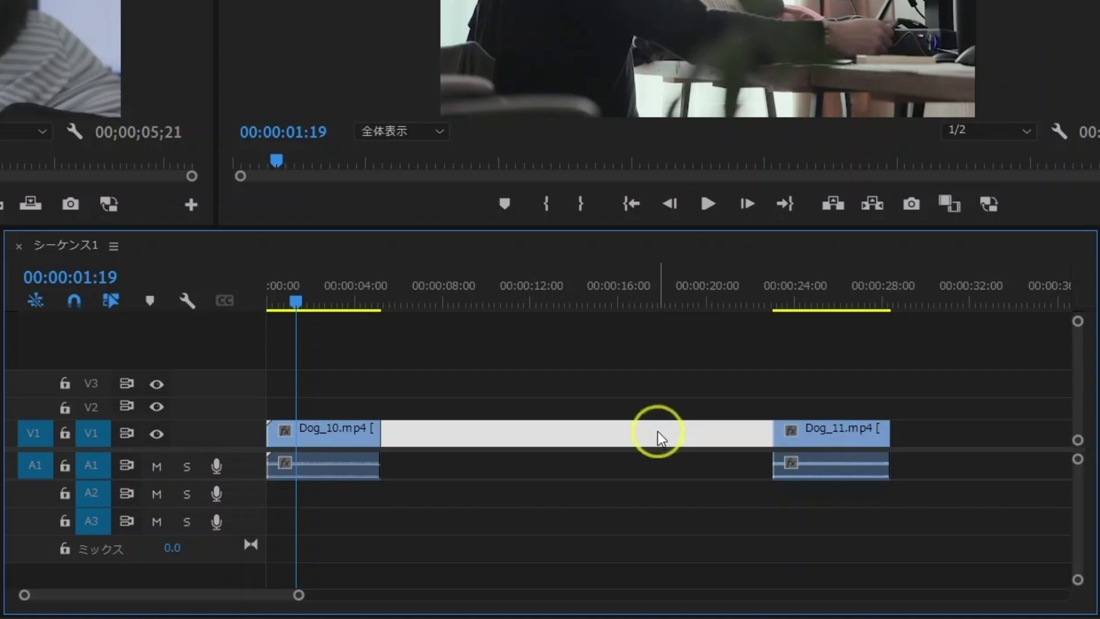
key("Delete")
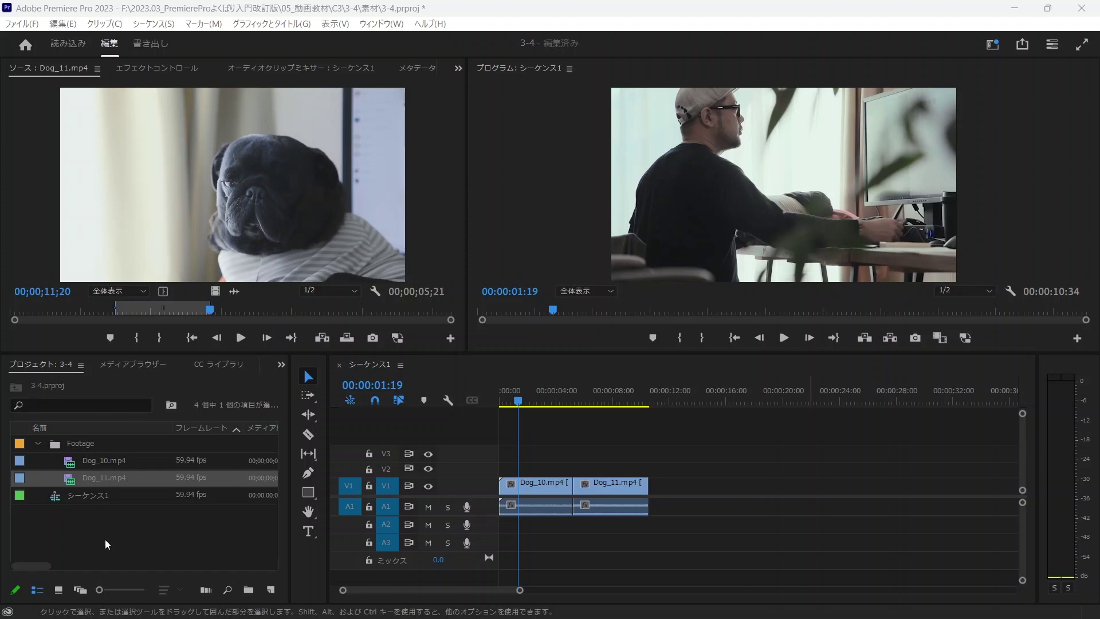
left_click(148, 523)
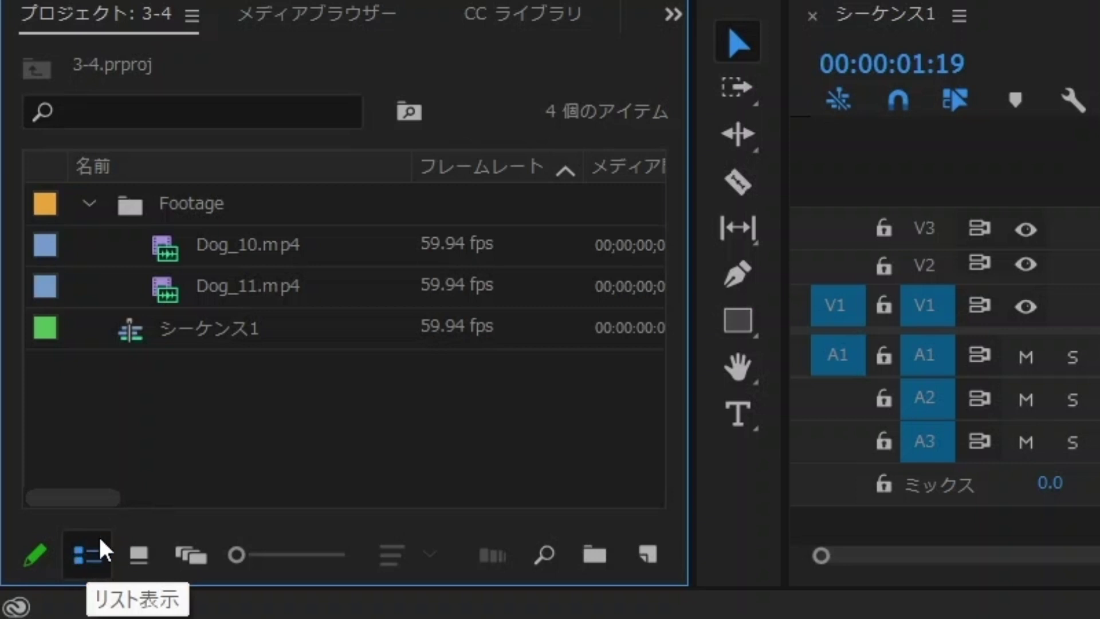
Switch the Project panel to Icon View and open the Footage bin in its own tab
left_click(136, 552)
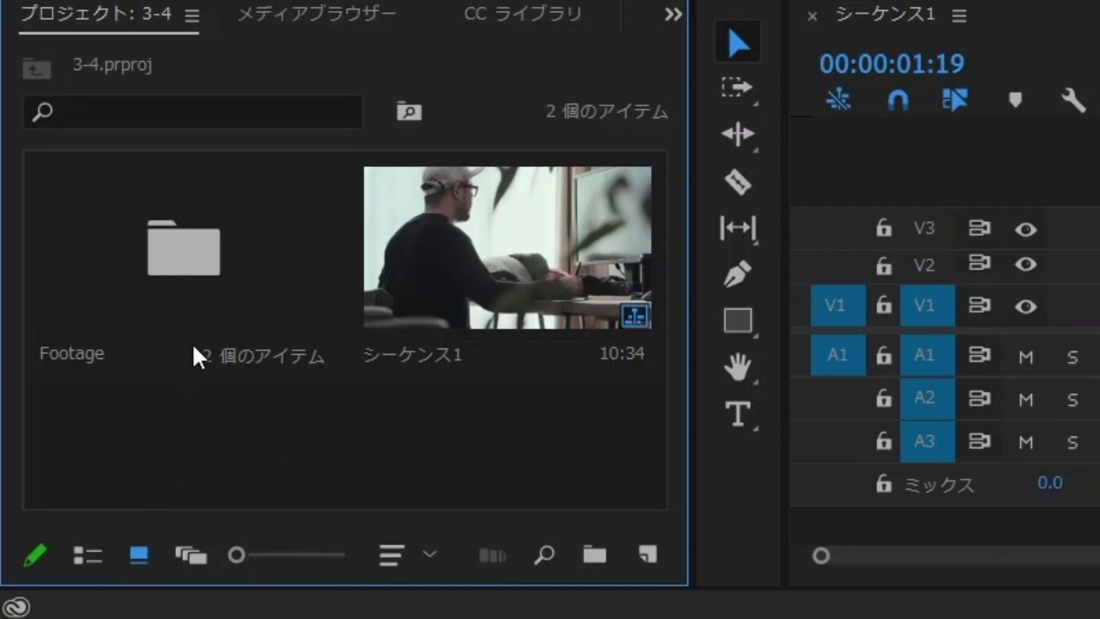
double_click(183, 256)
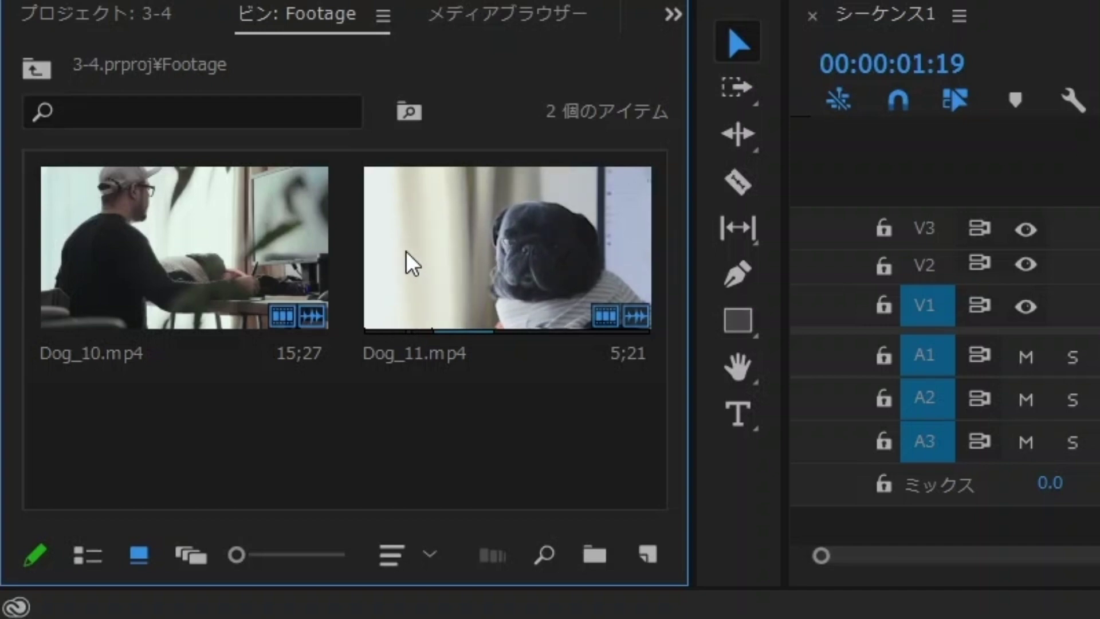
Re-mark Dog_11's In and Out points in the Footage bin to widen its range to 14;20
key("i")
key("space")
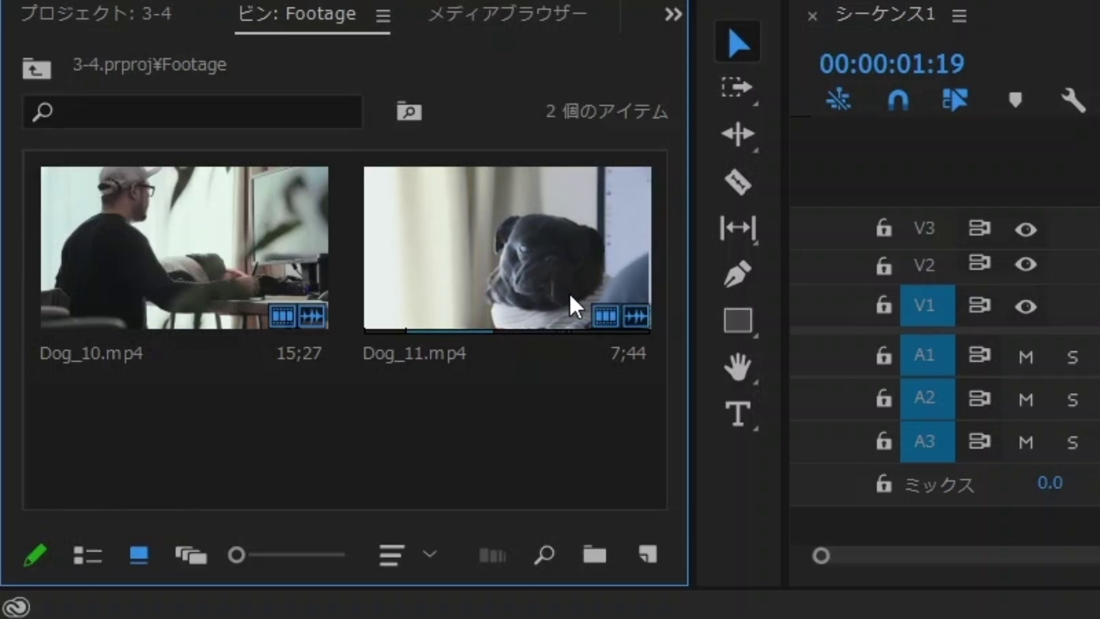
key("o")
mouse_move(422, 348)
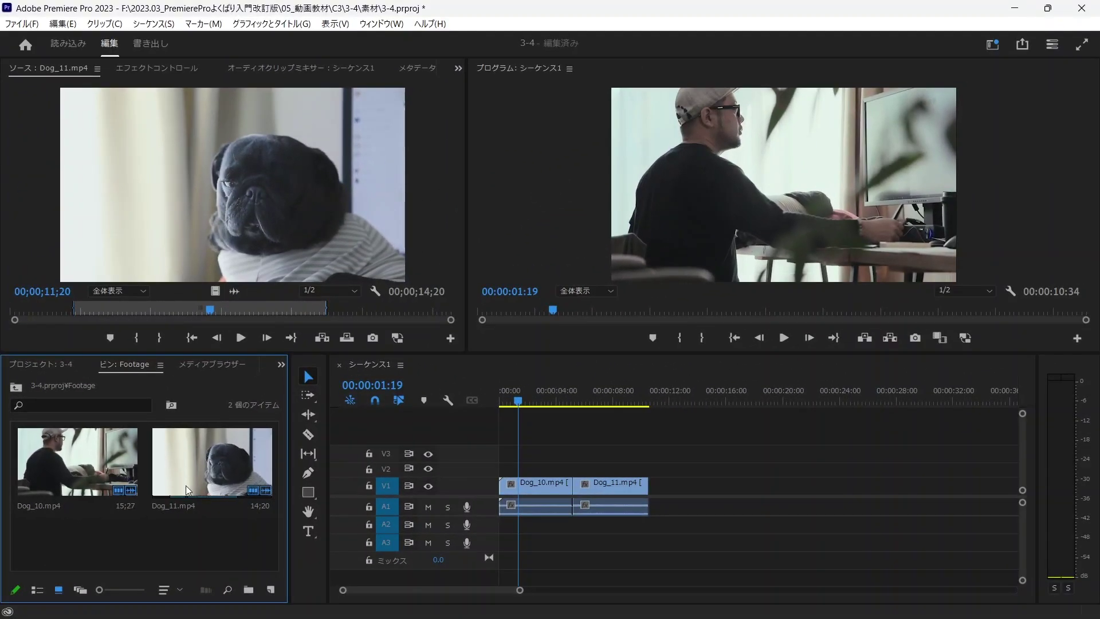
Set a later In point and earlier Out point on Dog_11 in the Footage bin
key("i")
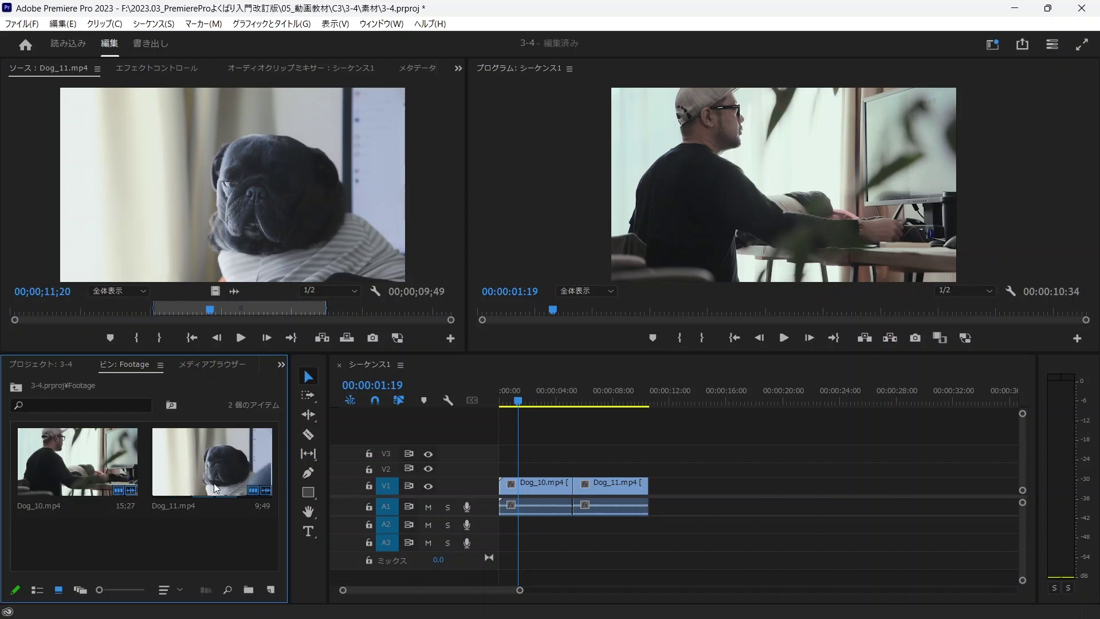
key("o")
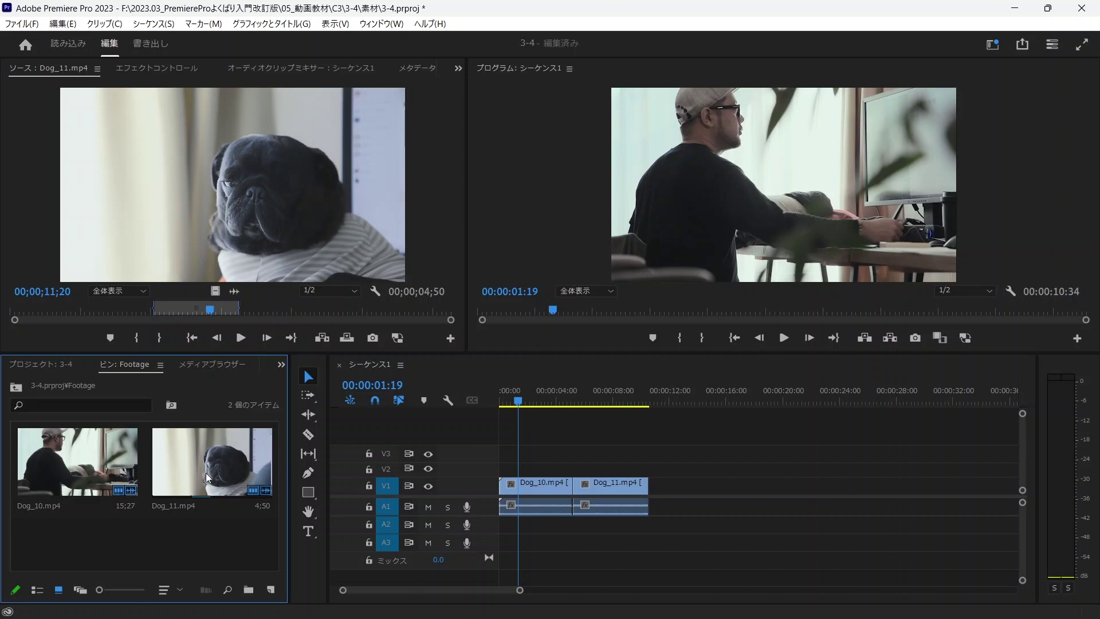
left_click(236, 463)
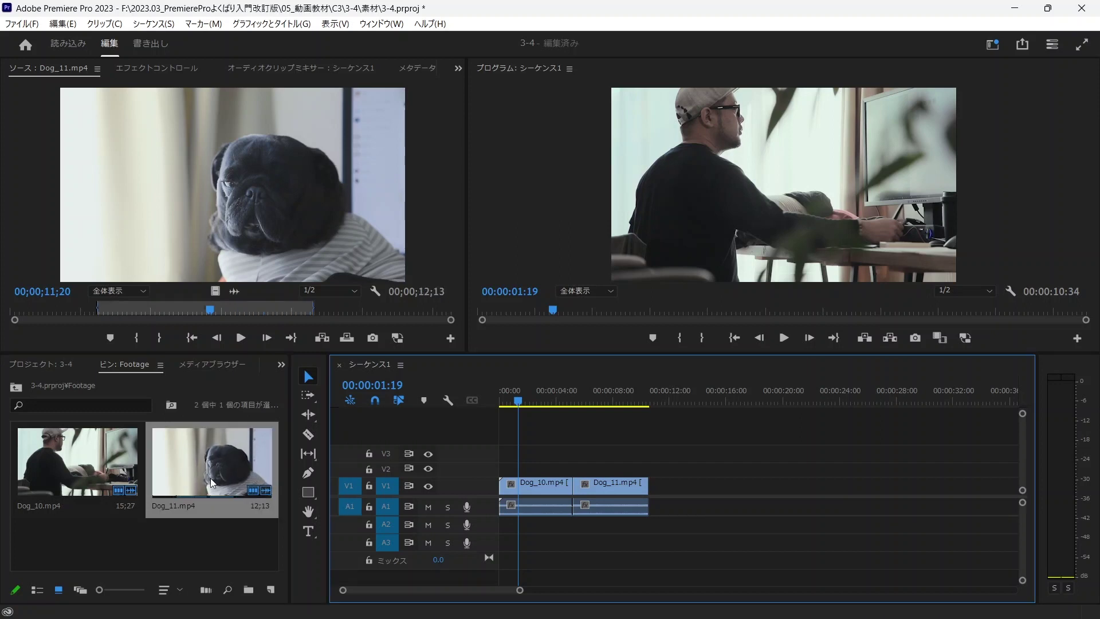
Place the Dog_11 range after the clips on V1/A1 and trim both edges, ending near 00:00:17:50
left_click_drag(211, 477, 694, 486)
left_click(691, 395)
left_click(707, 400)
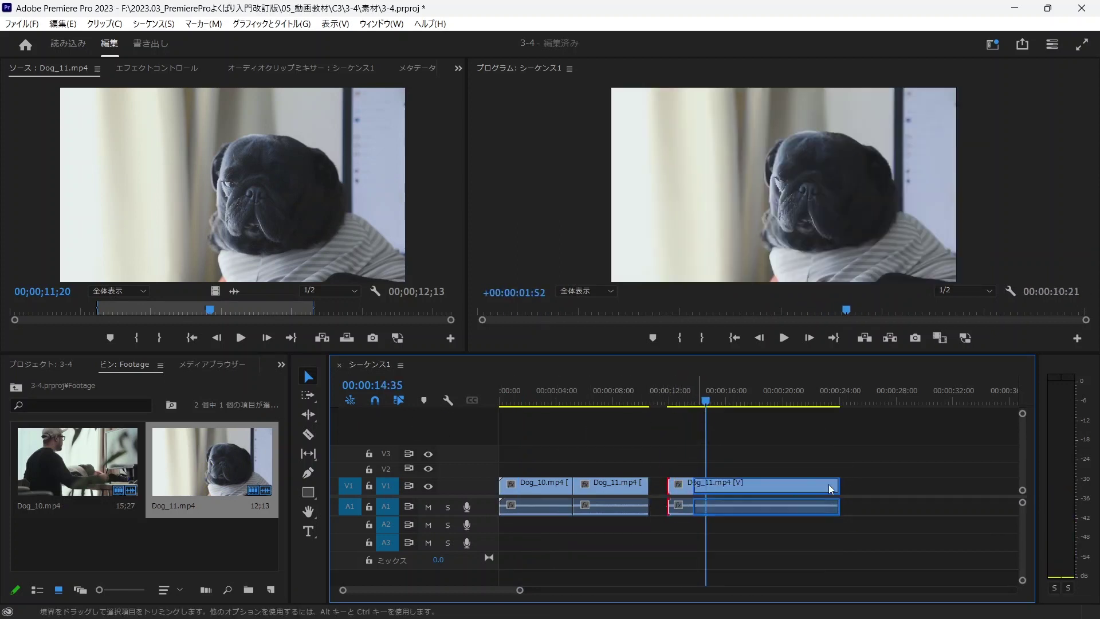
left_click_drag(837, 487, 717, 486)
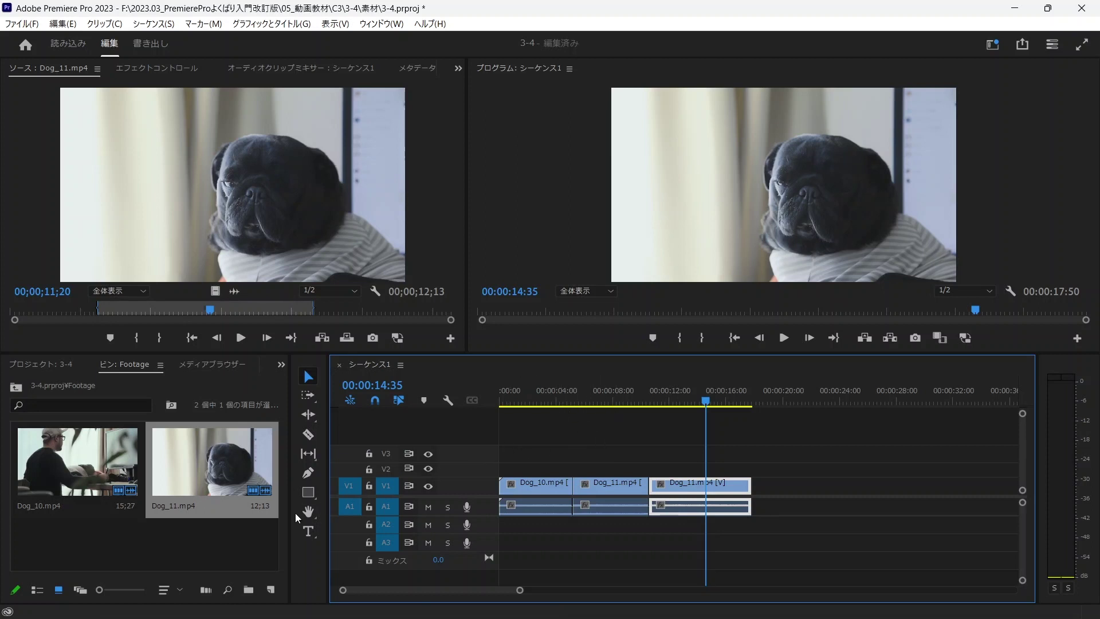
left_click(133, 535)
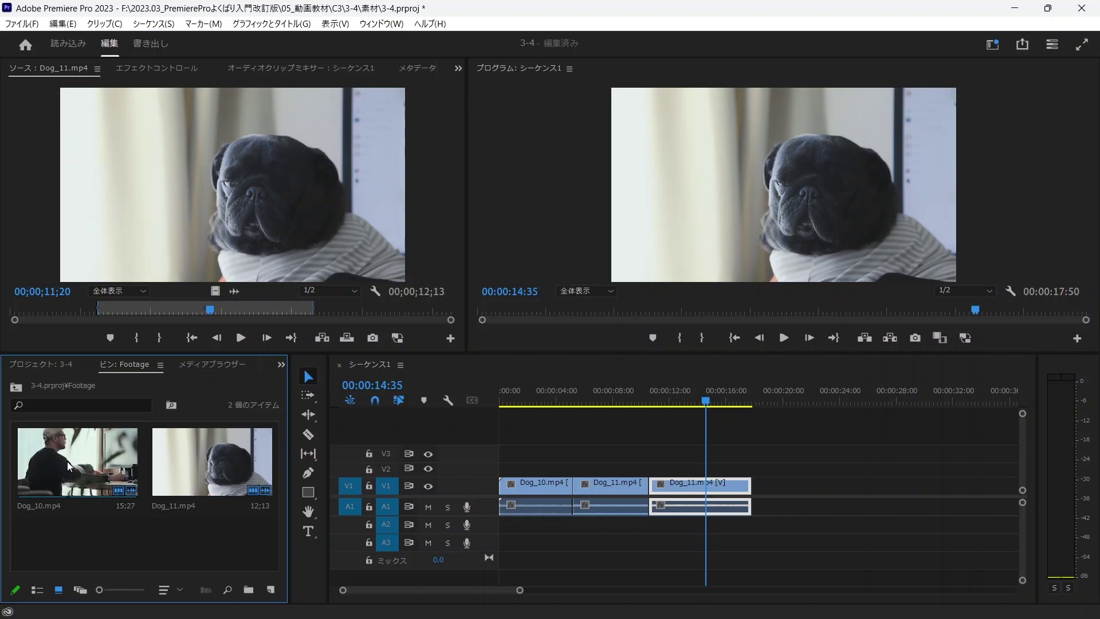
Load Dog_10 in the Source Monitor and mark In/Out points around 04;38
double_click(67, 462)
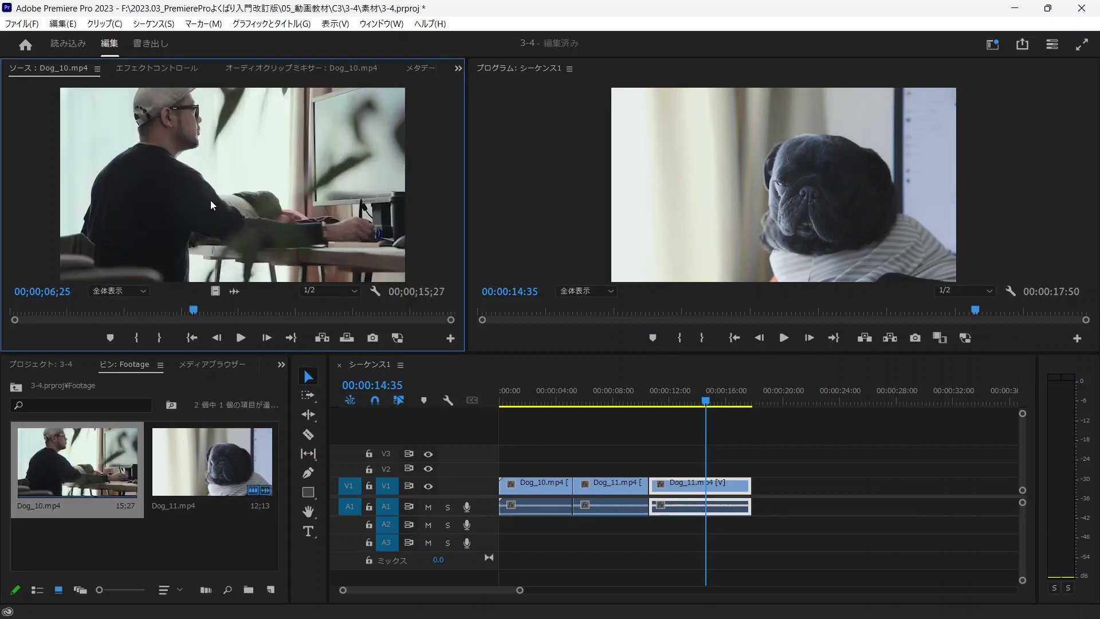
left_click_drag(121, 313, 267, 310)
key("i")
key("o")
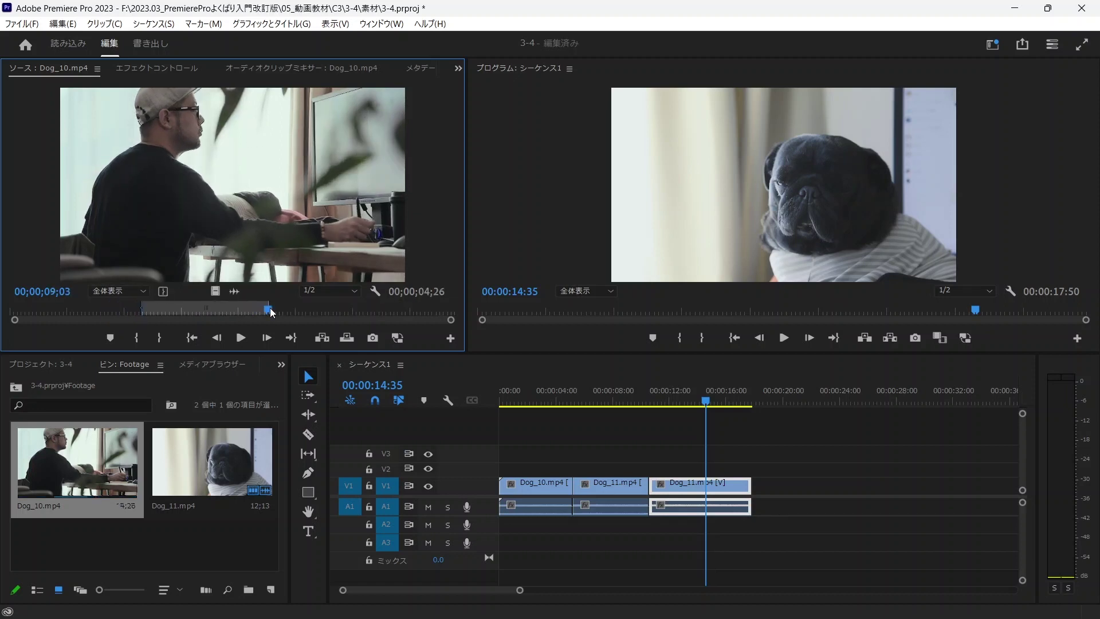
Adjust Dog_10's In/Out to an 8;41 range and place it after the second Dog_11 clip
left_click(162, 548)
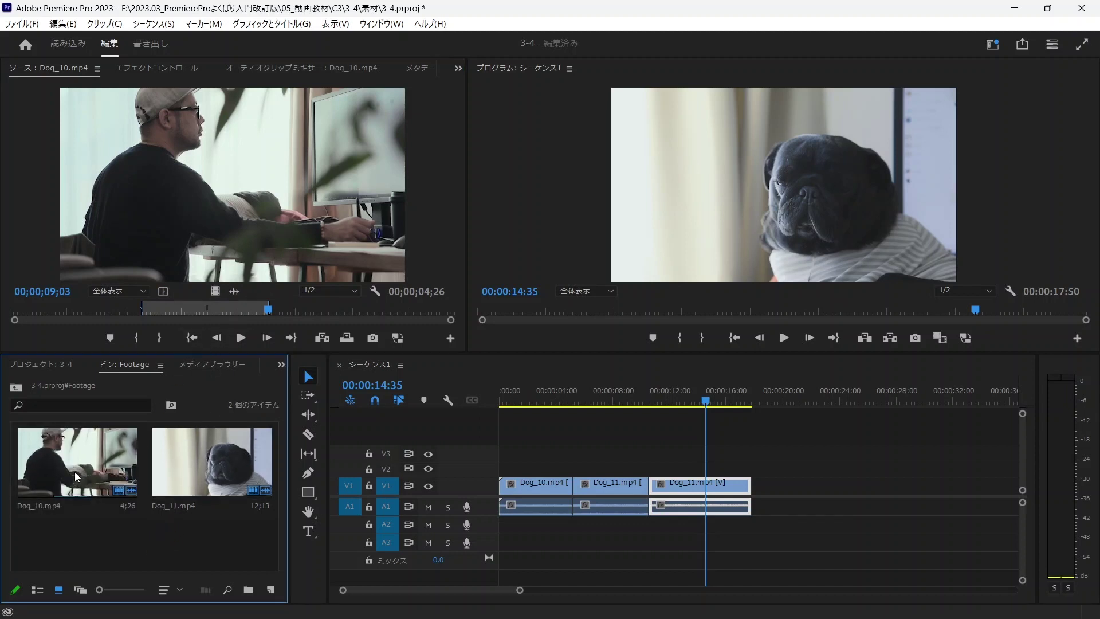
left_click(83, 458)
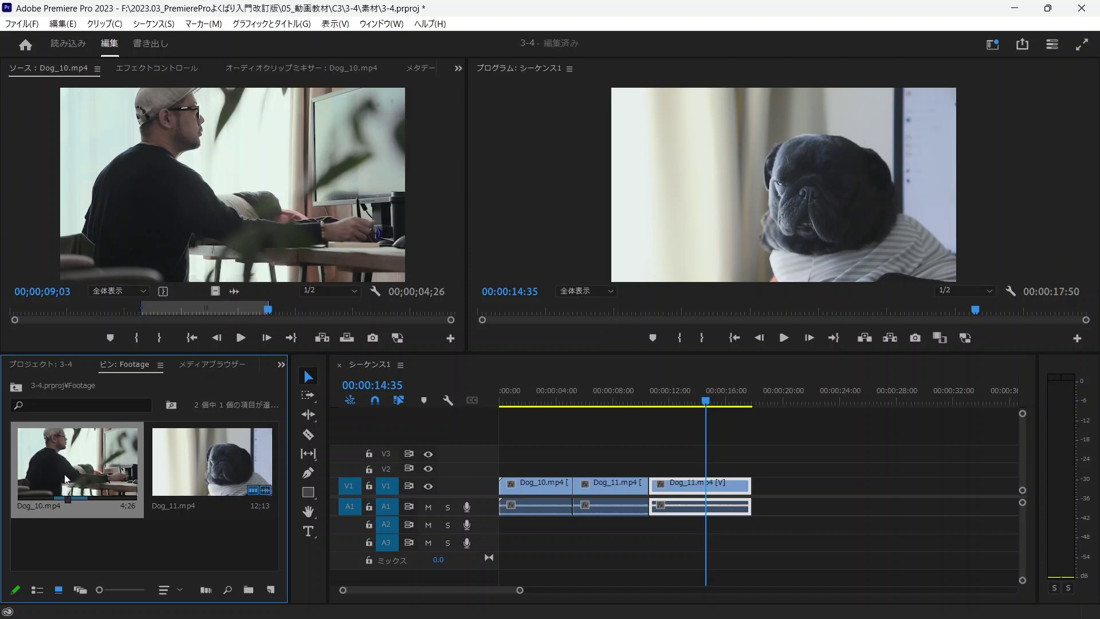
key("i")
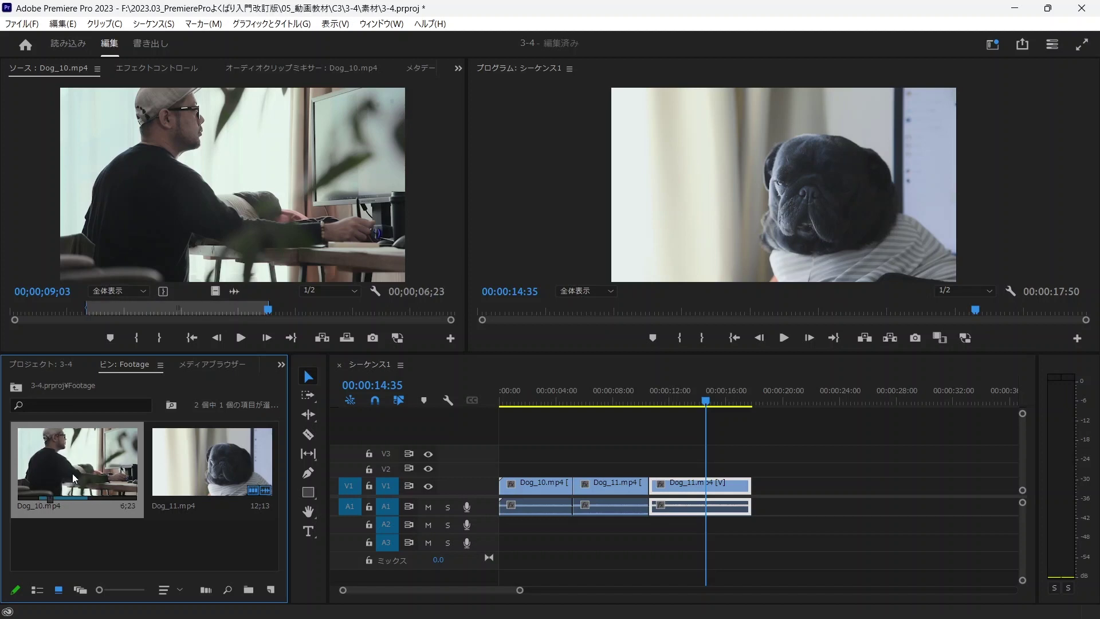
key("o")
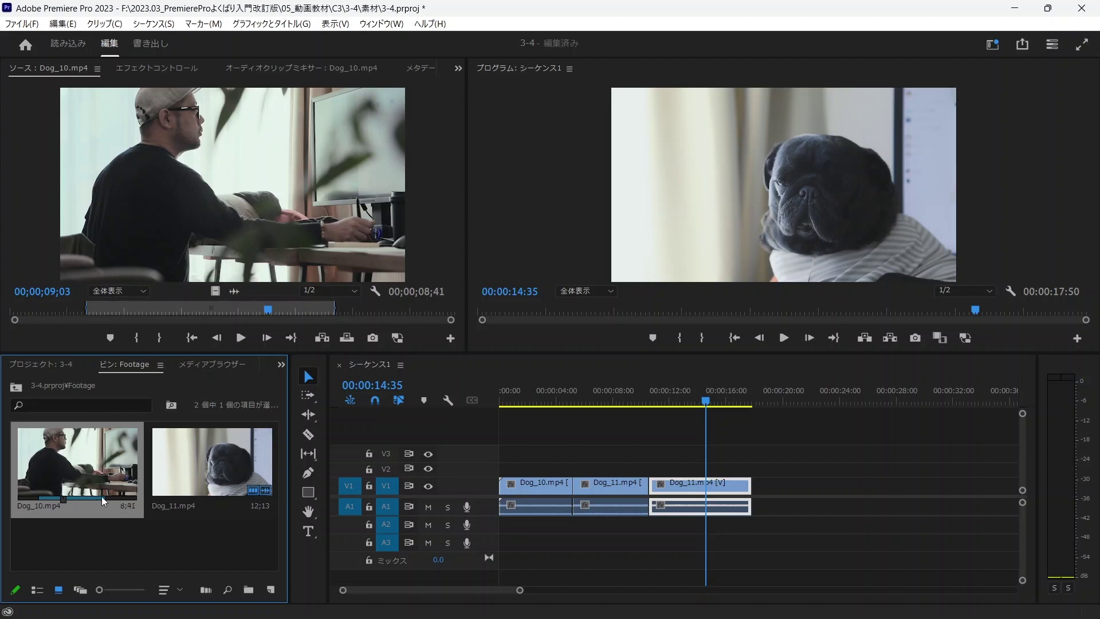
mouse_move(66, 494)
left_mouse_down()
mouse_move(773, 479)
mouse_move(797, 398)
left_mouse_up()
left_click(795, 397)
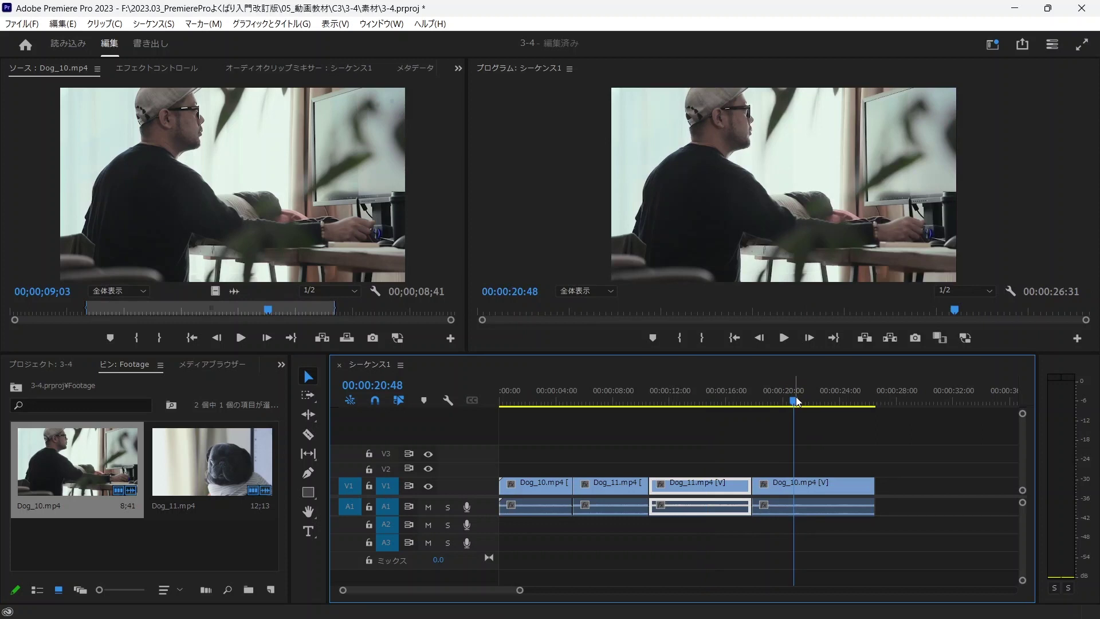